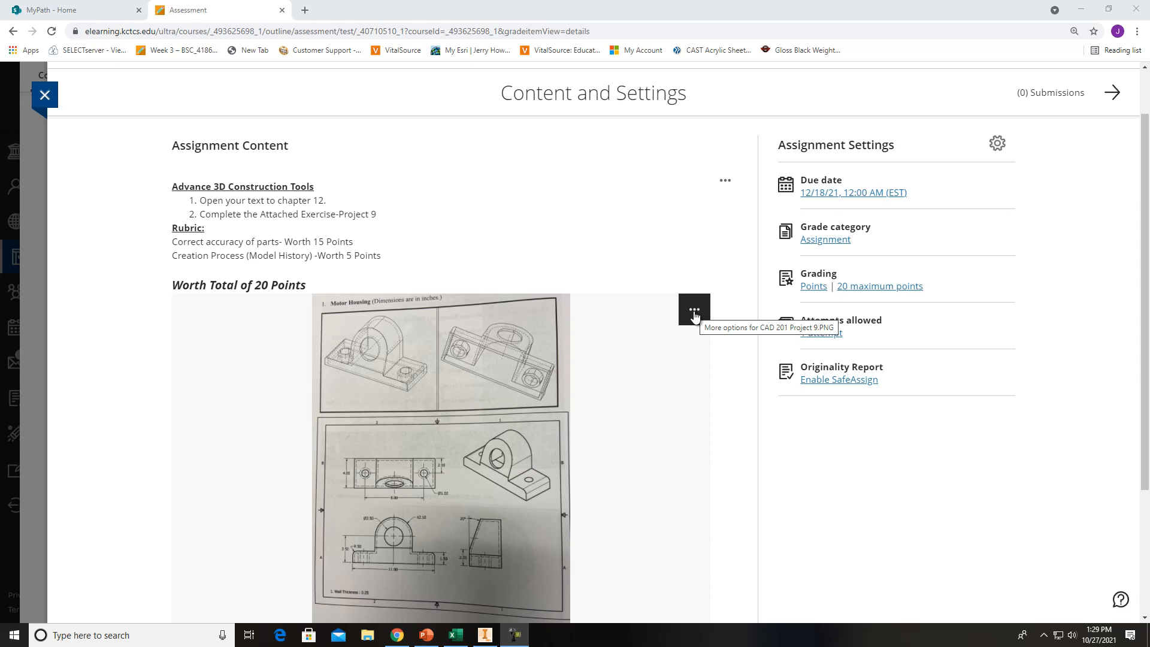
Step: Download the original CAD 201 Project 9 image, open it, and place its window on one half of the screen
click(694, 312)
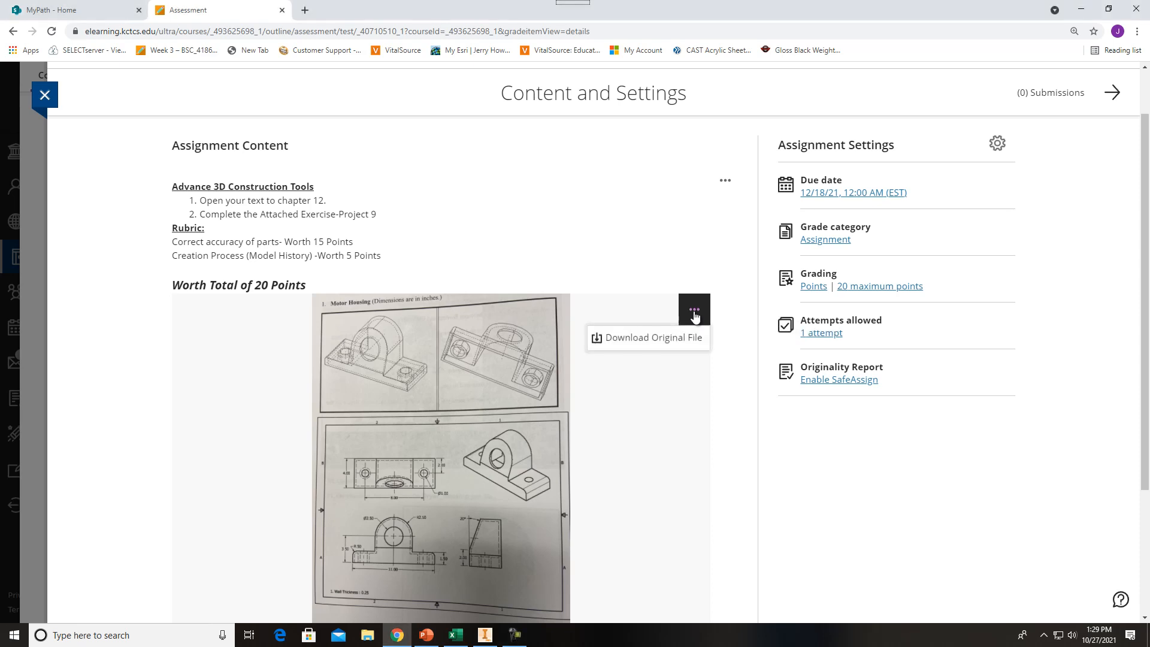
click(676, 339)
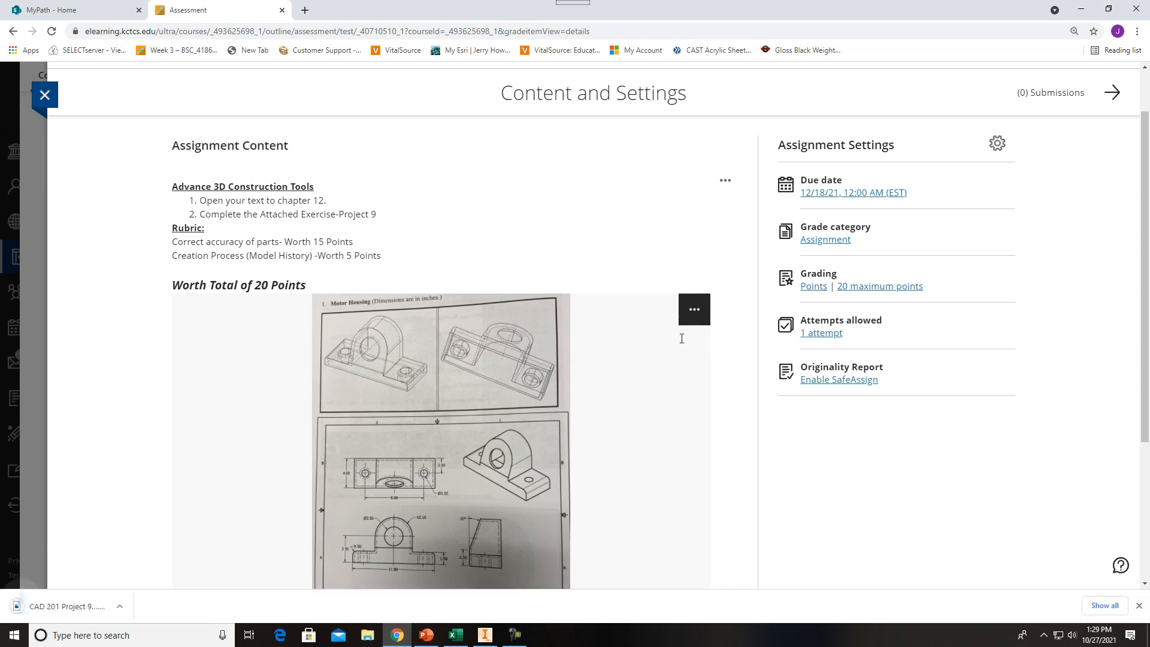
click(70, 607)
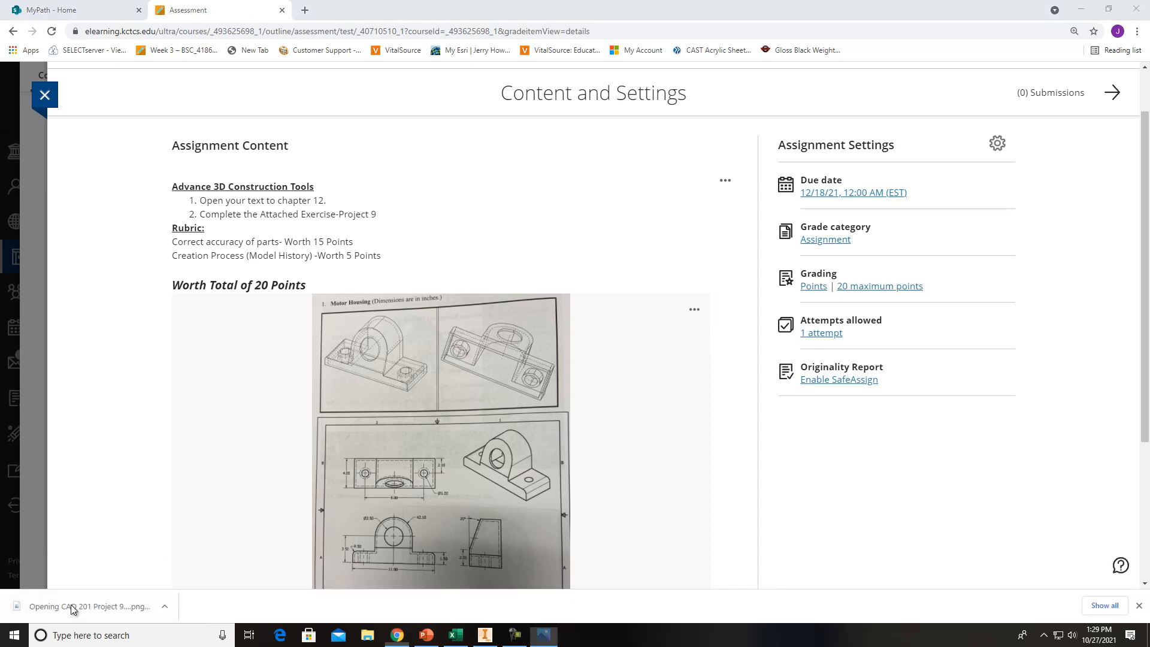
drag(730, 74, 1, 283)
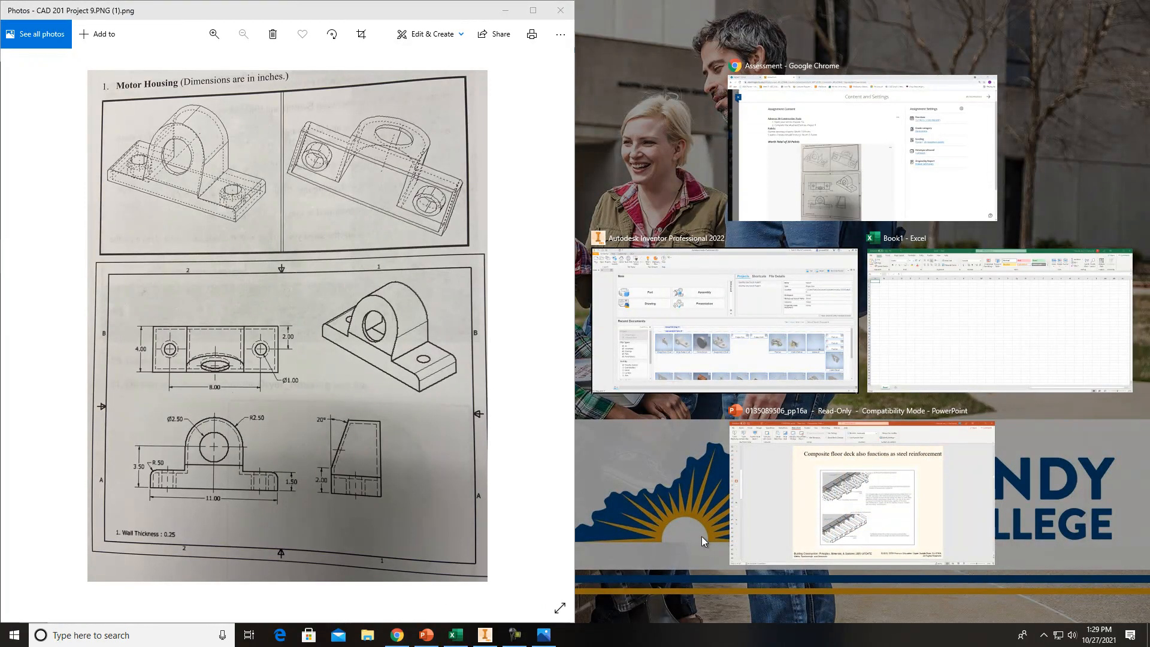
Step: Switch to Autodesk Inventor, place it beside the drawing image, and create a new part from the English Standard (in).ipt template
click(485, 634)
drag(709, 10, 1149, 171)
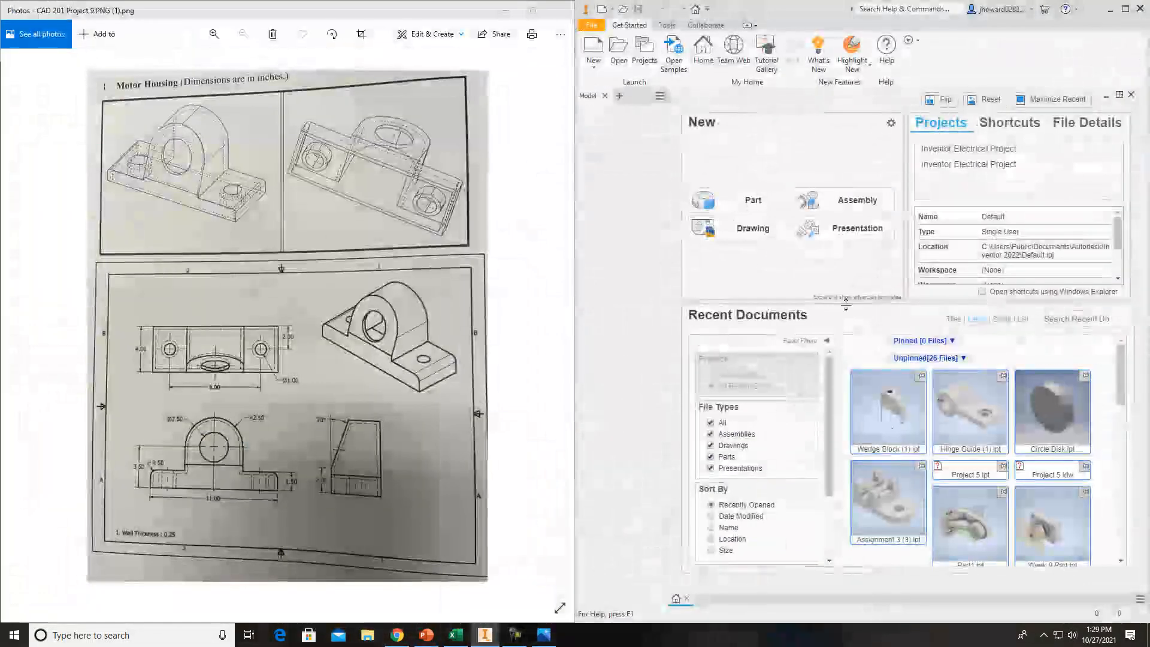
click(592, 63)
click(601, 90)
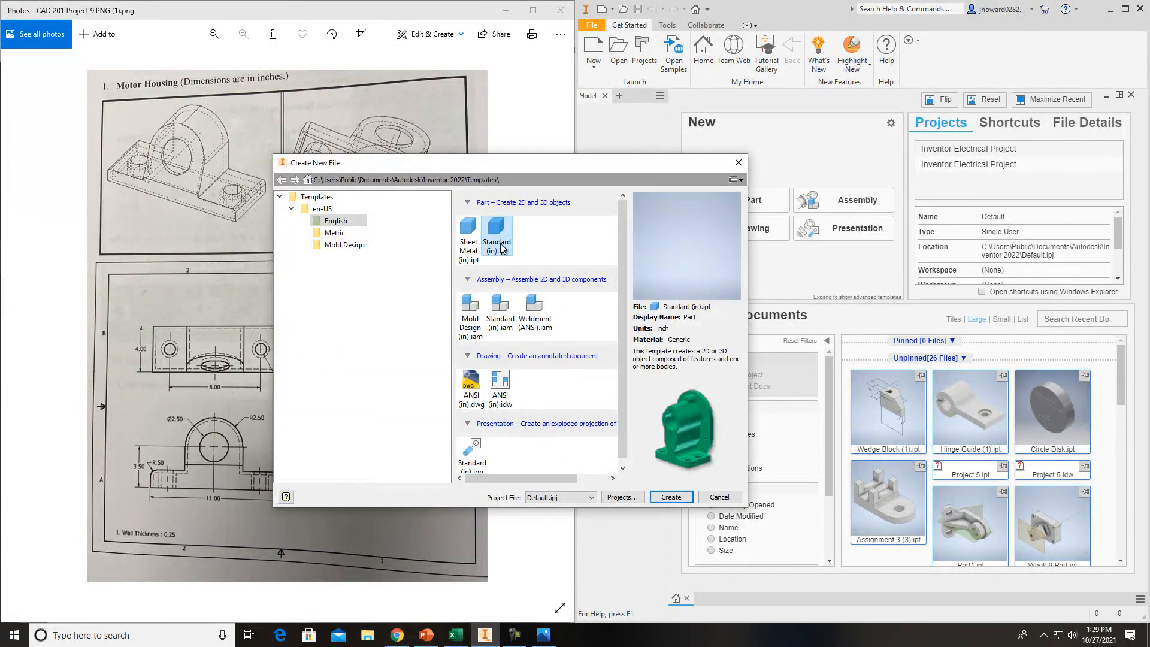
double_click(501, 245)
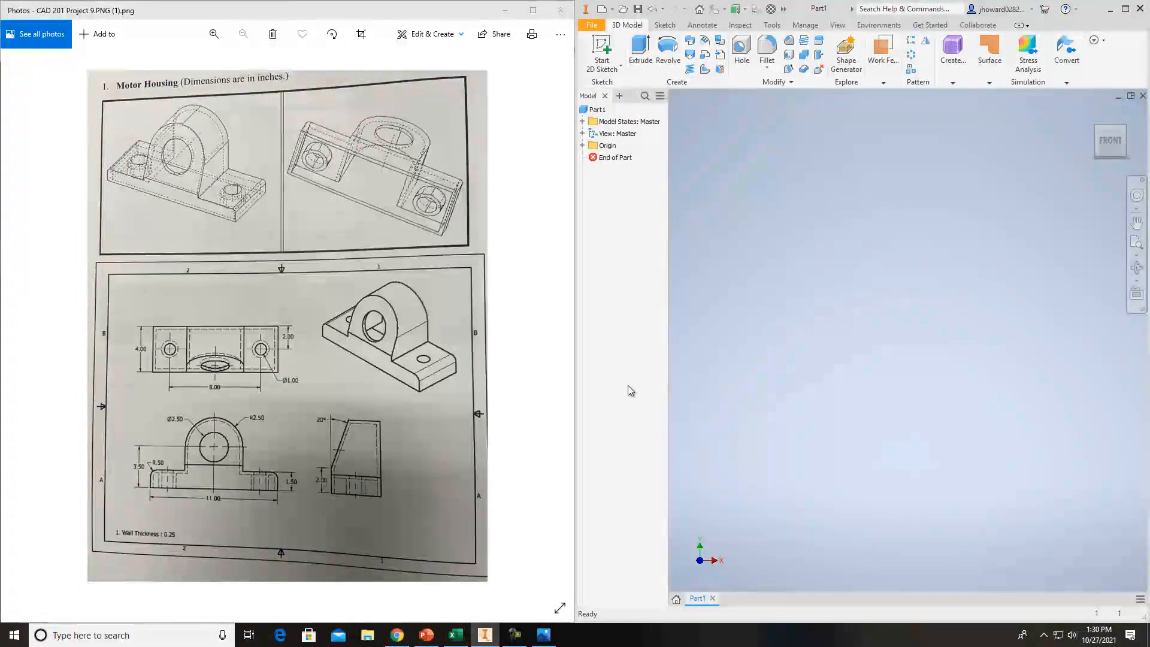
Step: Start a 2D sketch on the XY Plane
click(619, 69)
click(620, 90)
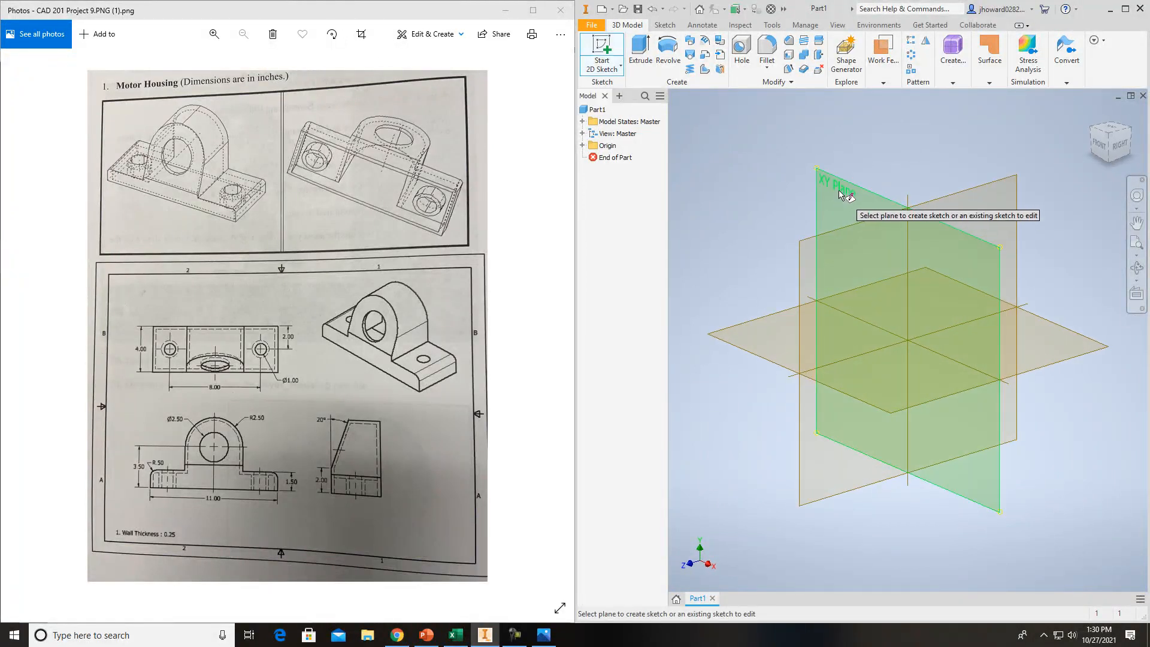
click(831, 205)
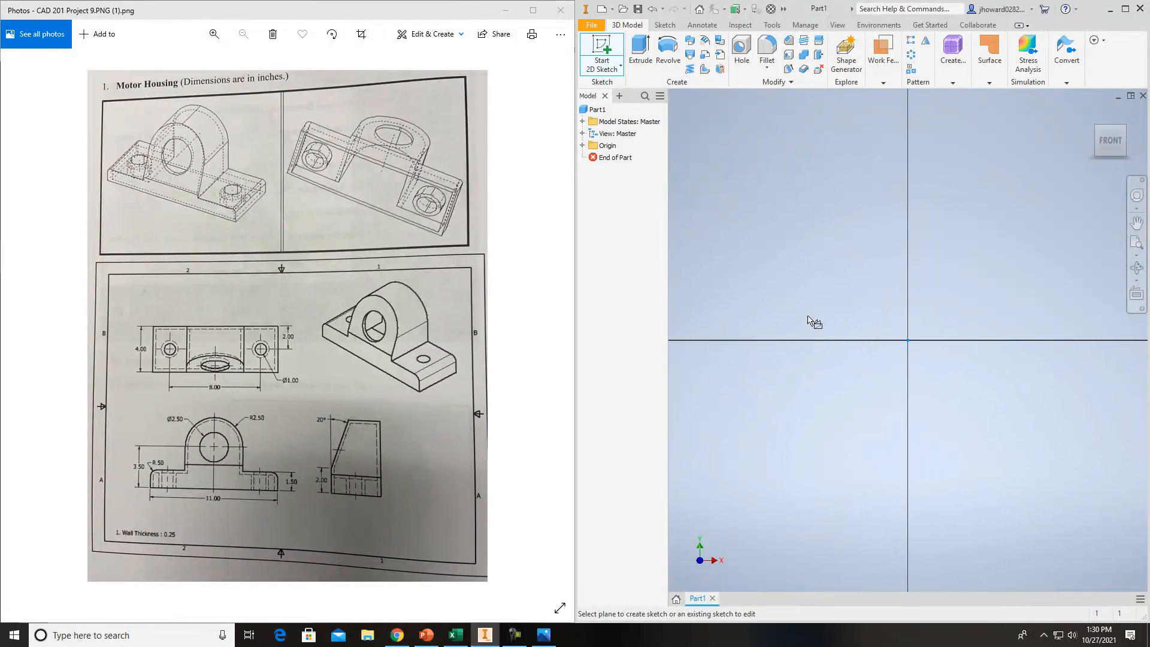
Step: Draw a 1.5 in vertical line upward from the sketch origin
click(639, 48)
click(908, 340)
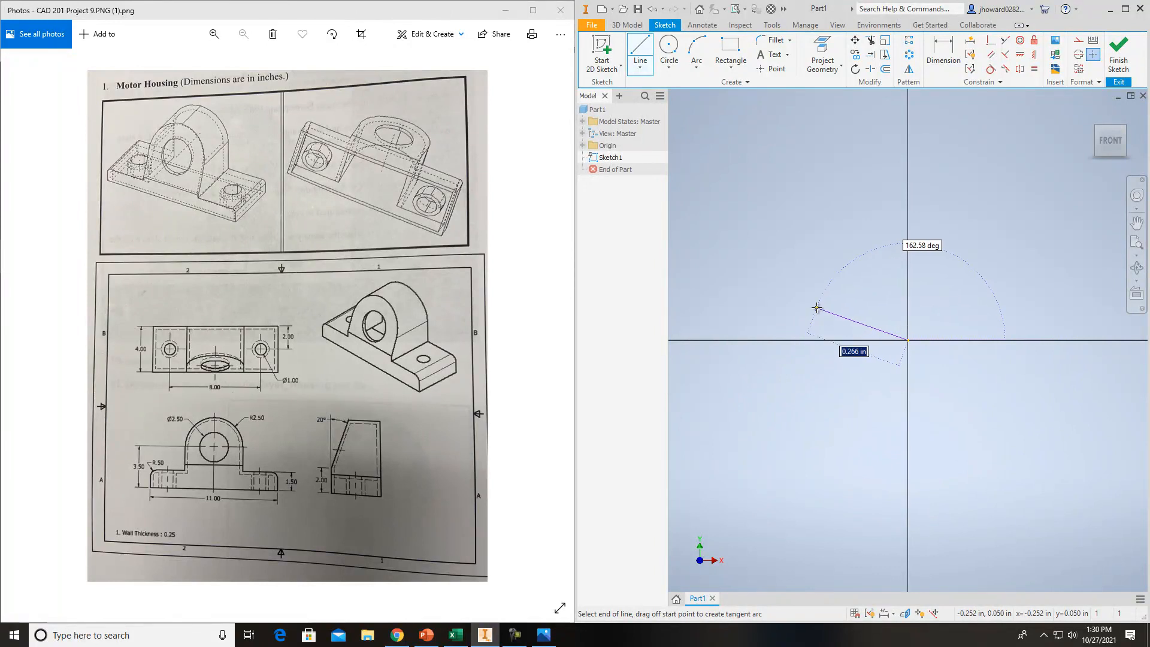
text(1.5)
key(Return)
scroll(953, 316, down, 3)
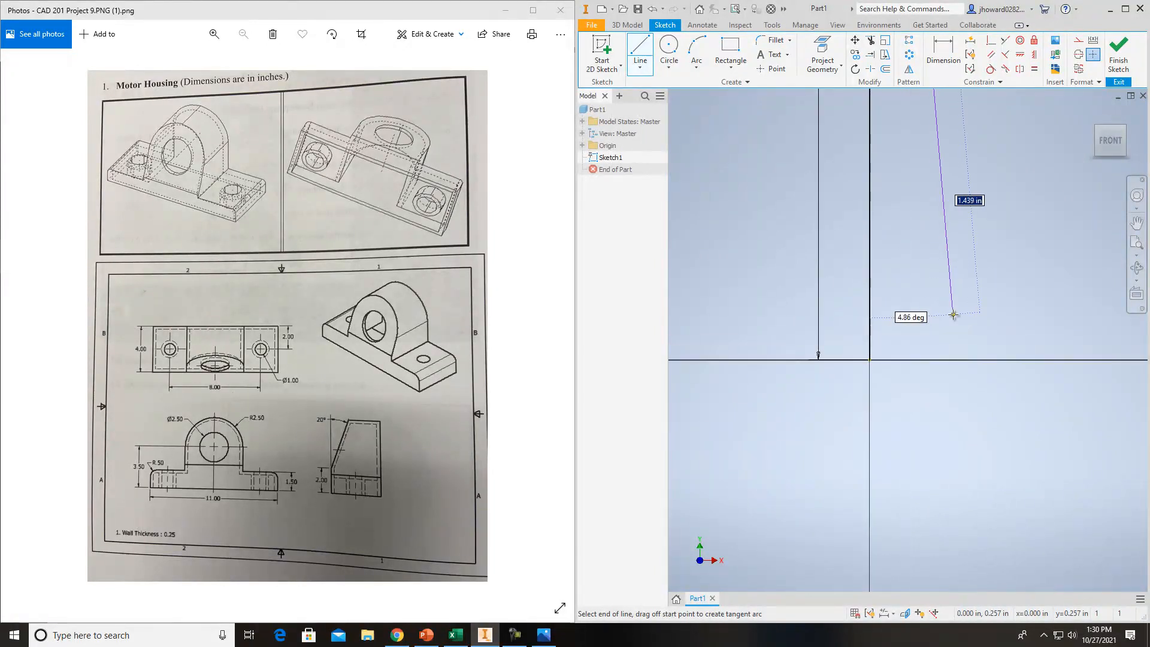
Step: Continue from the vertical line's upper end with an 11 in horizontal line and close the rectangle back to the origin
scroll(953, 315, up, 5)
mouse_move(953, 312)
middle_down()
mouse_move(757, 325)
mouse_move(855, 319)
mouse_move(970, 259)
mouse_move(950, 277)
mouse_move(788, 273)
middle_up()
scroll(773, 316, down, 5)
scroll(950, 278, up, 5)
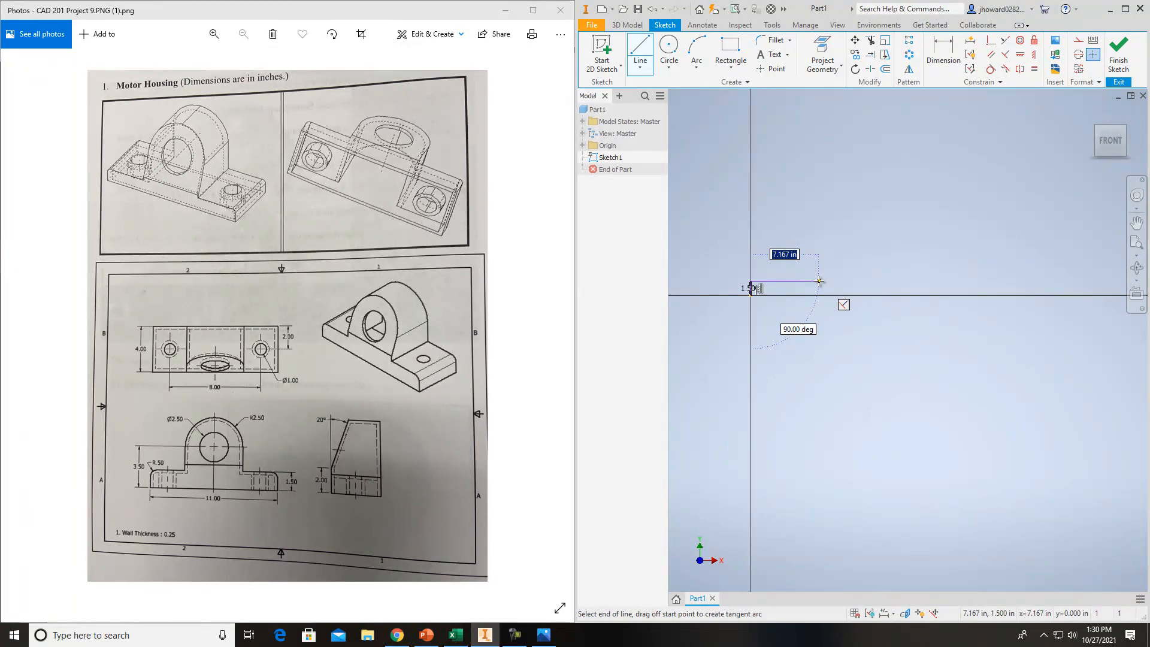
text(11)
key(Return)
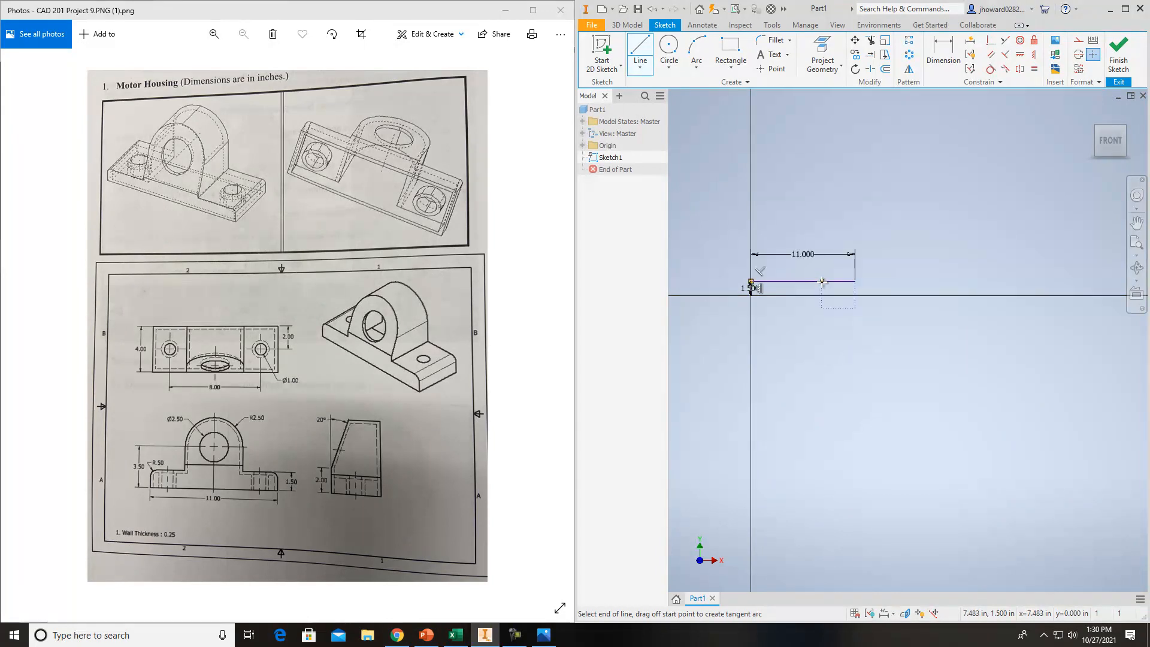
scroll(856, 298, up, 4)
scroll(855, 298, down, 5)
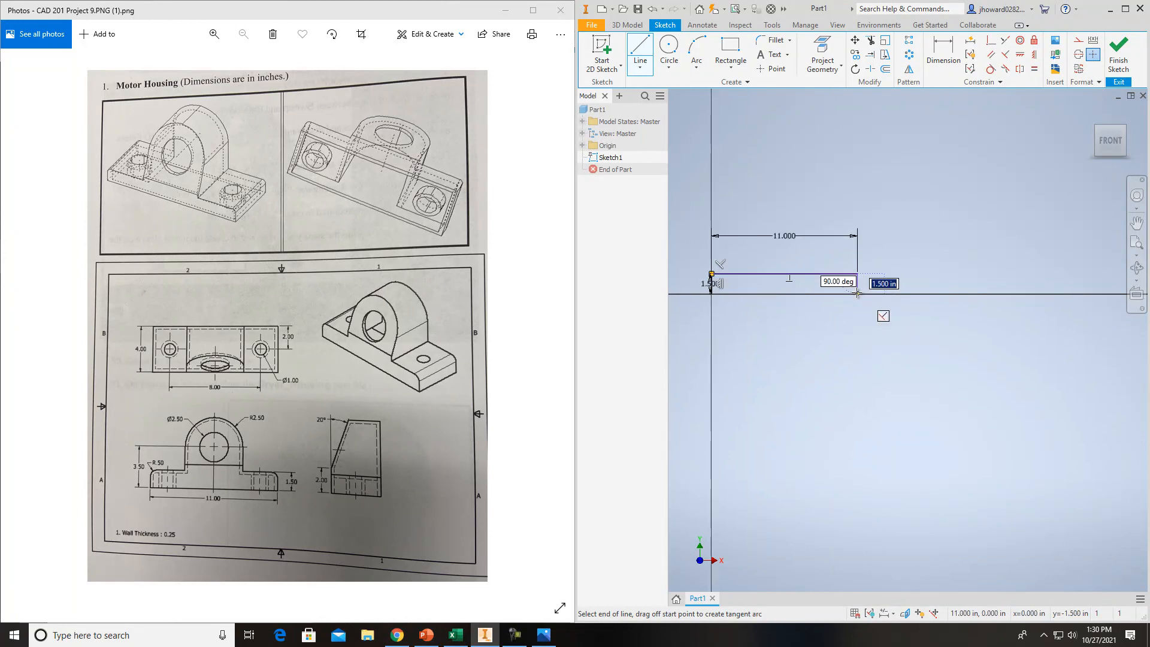
click(857, 294)
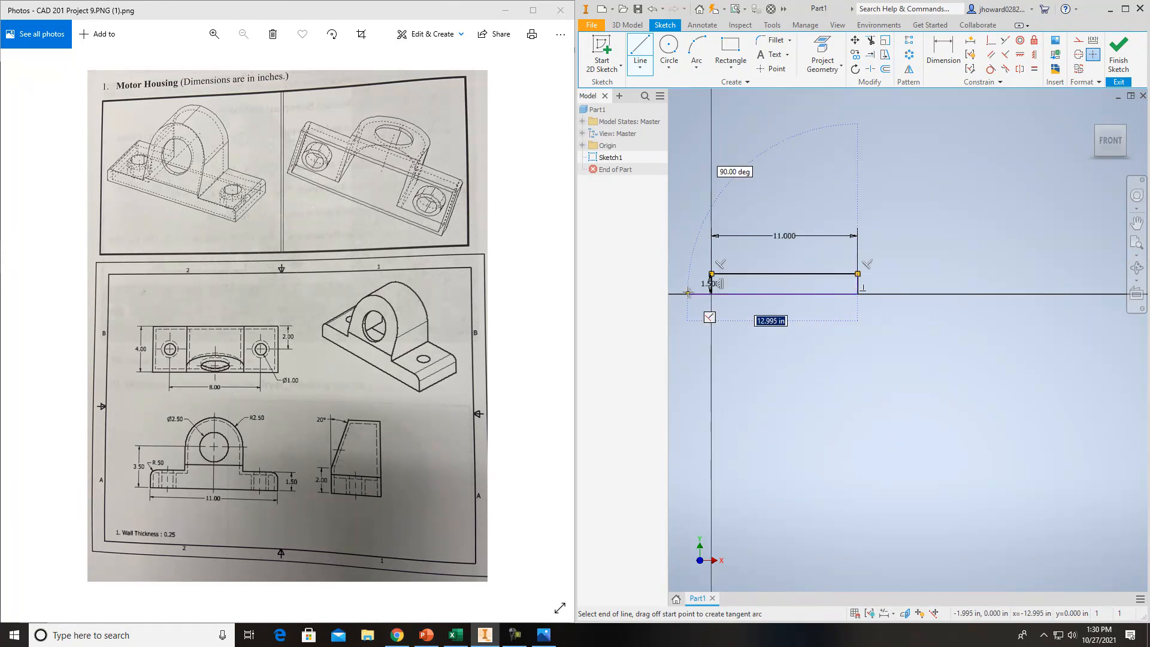
click(712, 294)
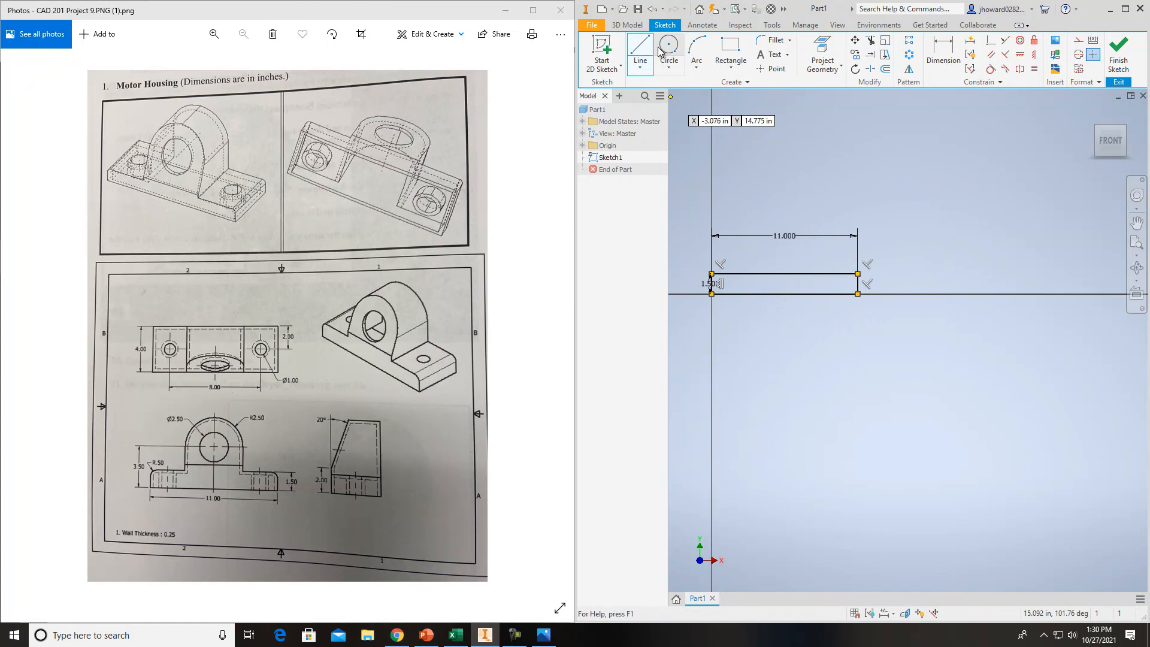
Step: Draw a vertical guide line about 6.8 in long upward from the midpoint of the rectangle's upper edge
click(785, 274)
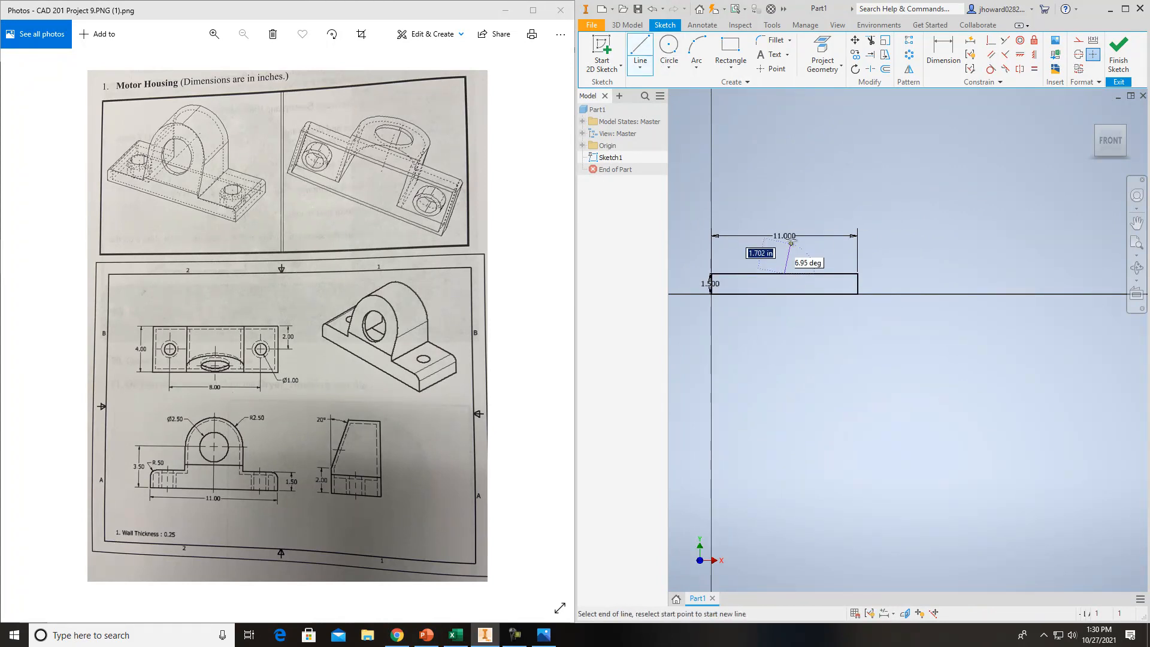
click(785, 183)
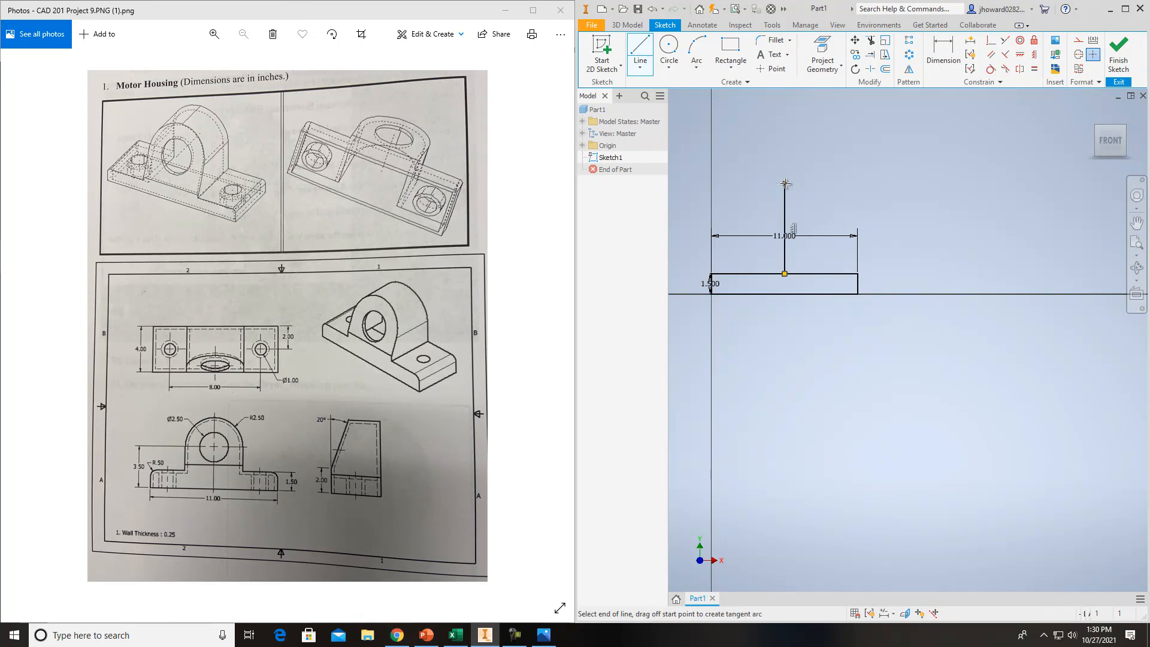
key(Escape)
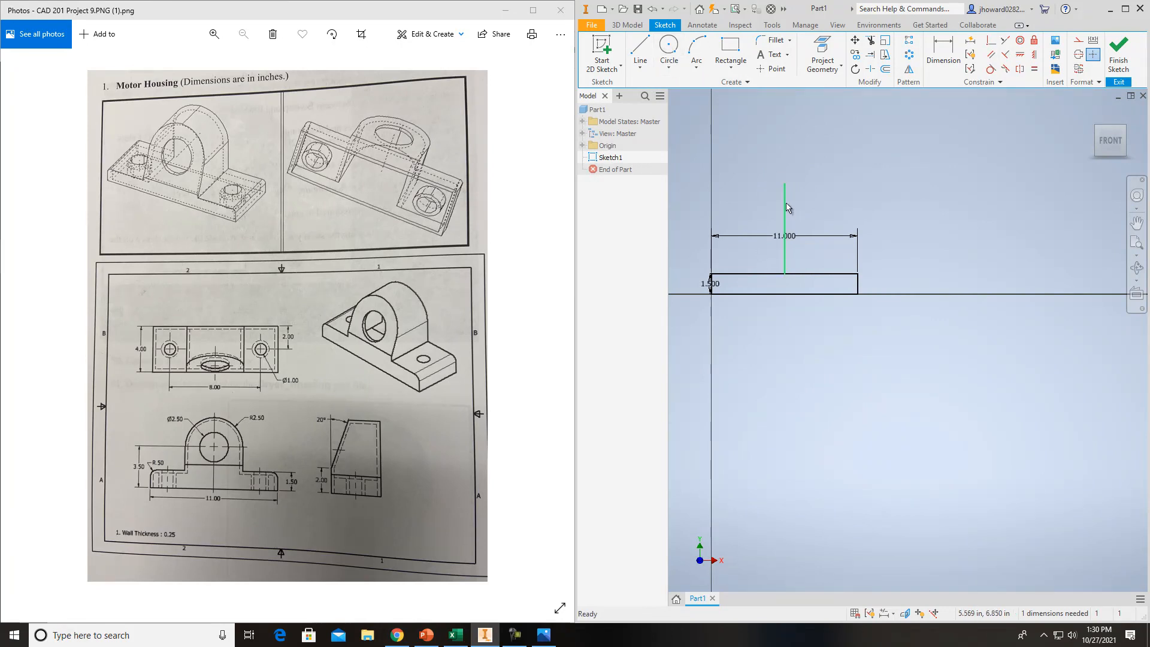
Step: Draw a circle centred on the guide line's upper end with a diameter of 2.5*2 in
click(669, 47)
click(784, 183)
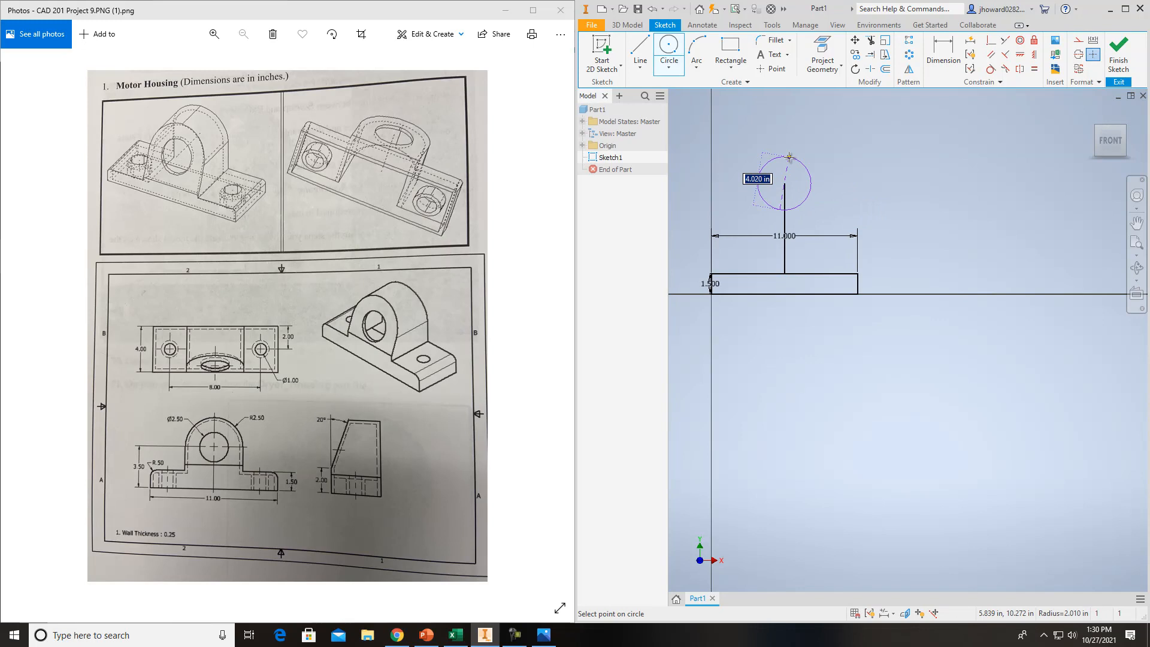
text(2.5*2)
key(Return)
key(Escape)
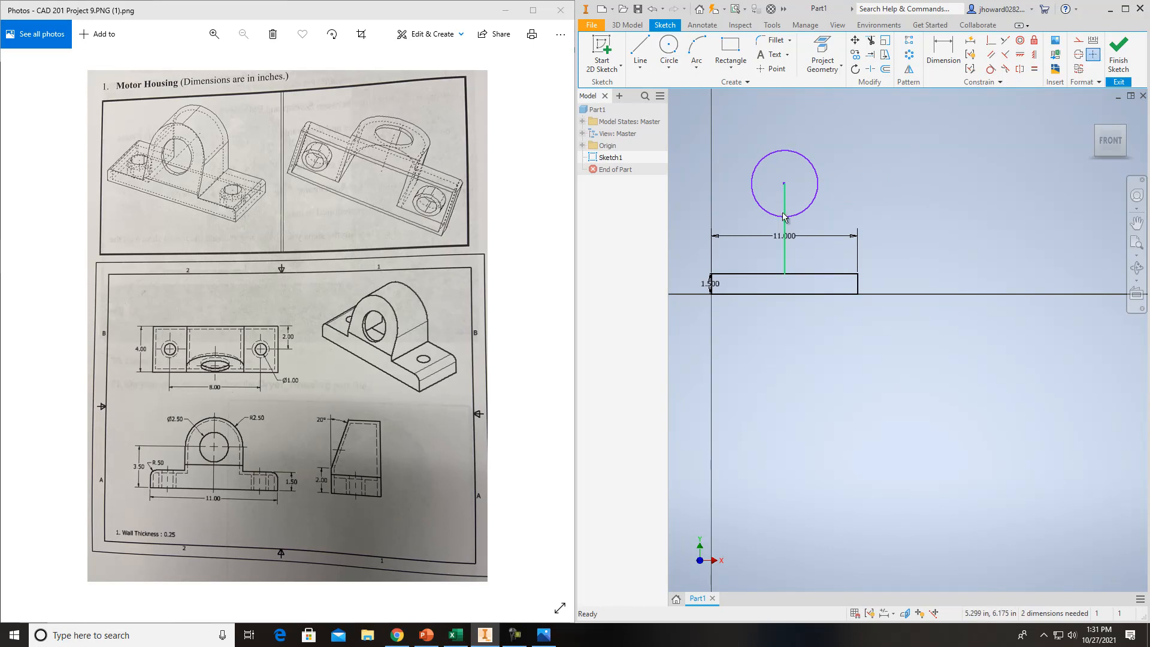
Step: Delete the vertical guide line and dimension the circle's centre 3.5 in above the base line
click(785, 206)
key(Delete)
click(943, 51)
click(809, 294)
click(813, 207)
click(911, 221)
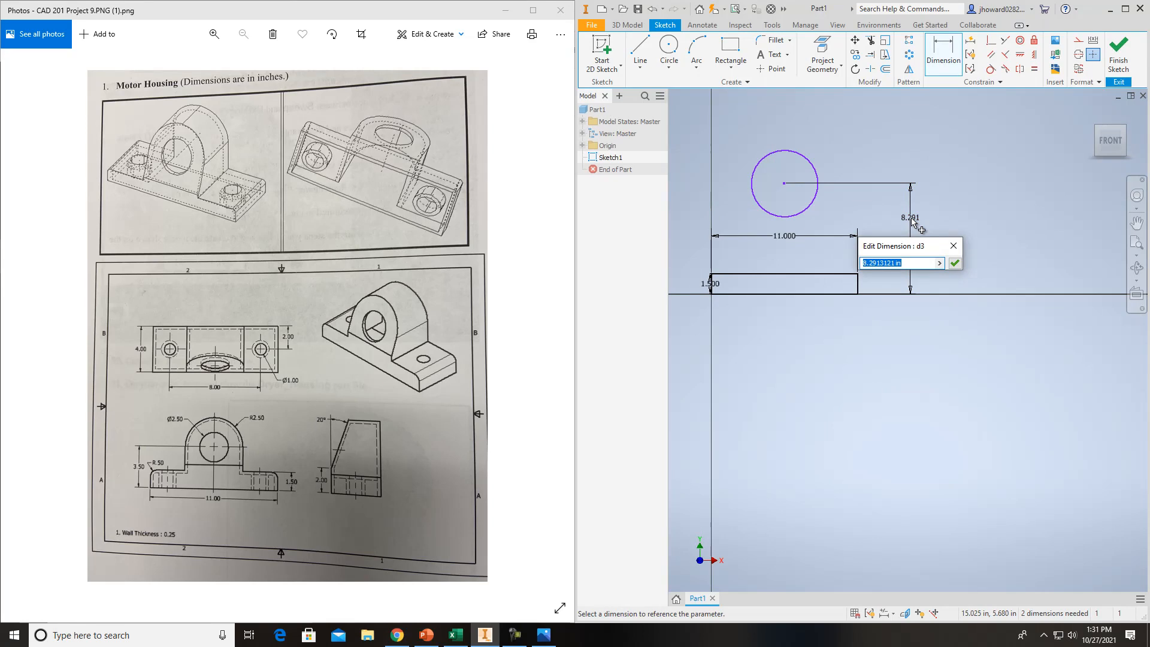
text(3.5)
key(Return)
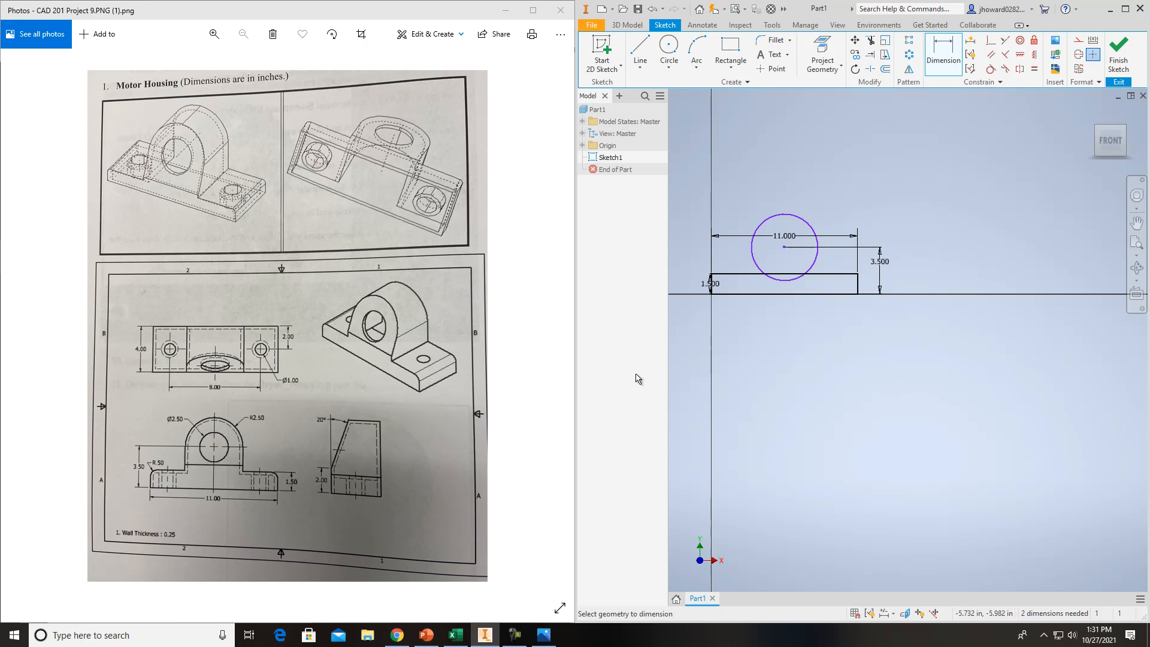
Step: Draw vertical lines from both side quadrants of the circle down to the rectangle's upper edge
click(640, 53)
click(751, 247)
click(751, 274)
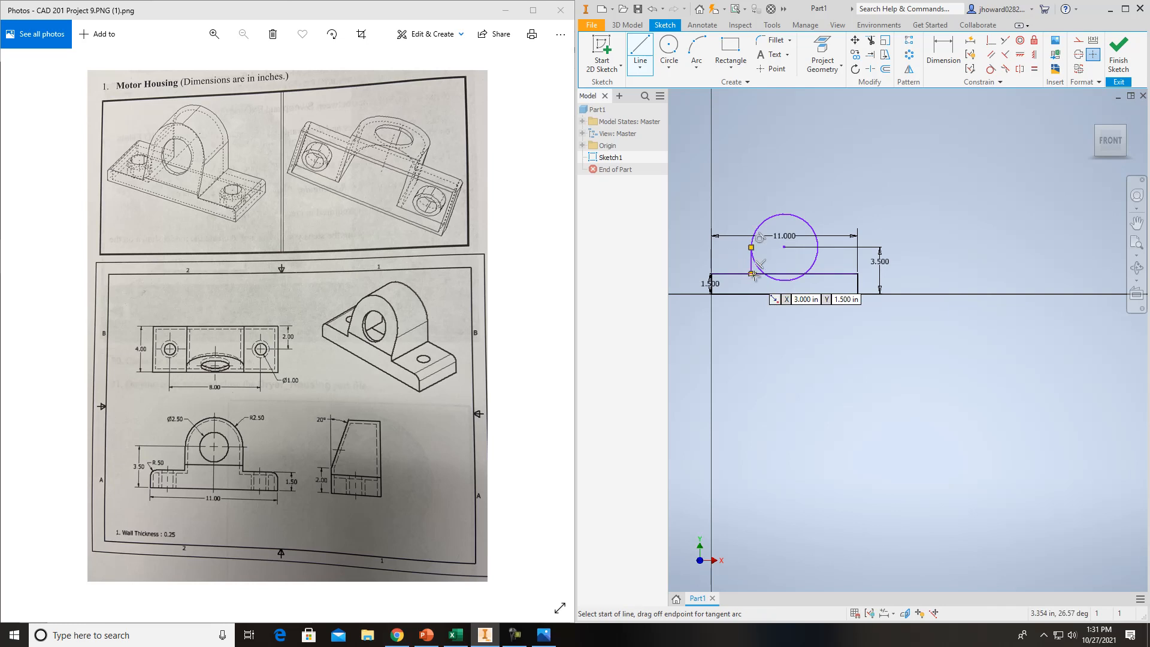
key(Escape)
key(l)
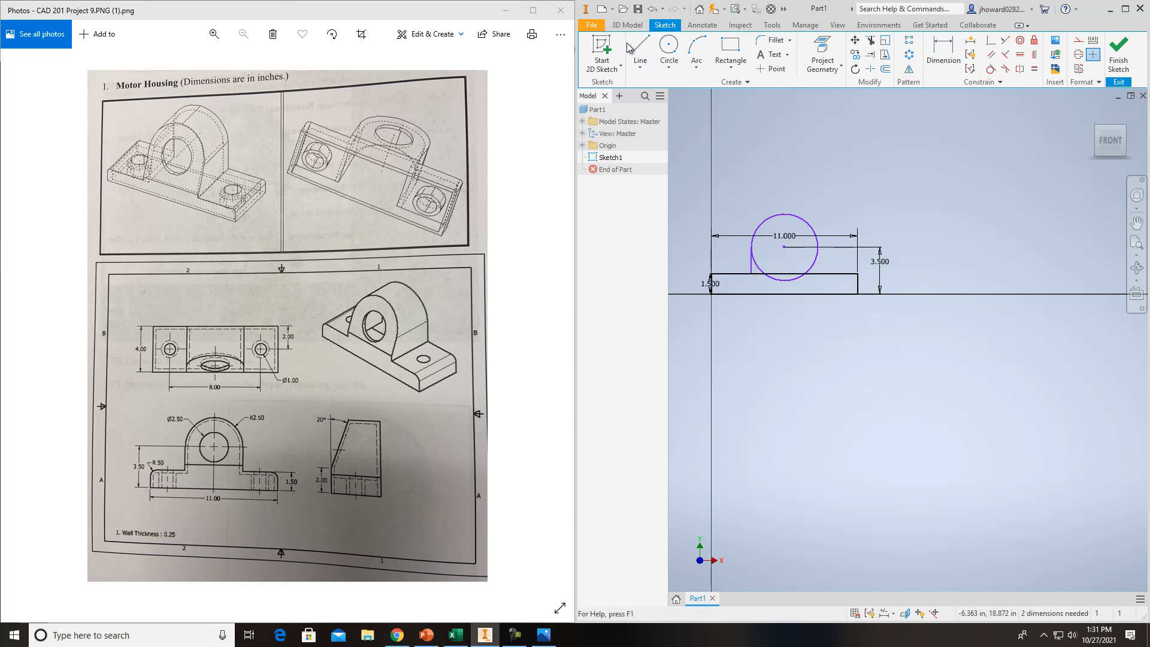
click(817, 247)
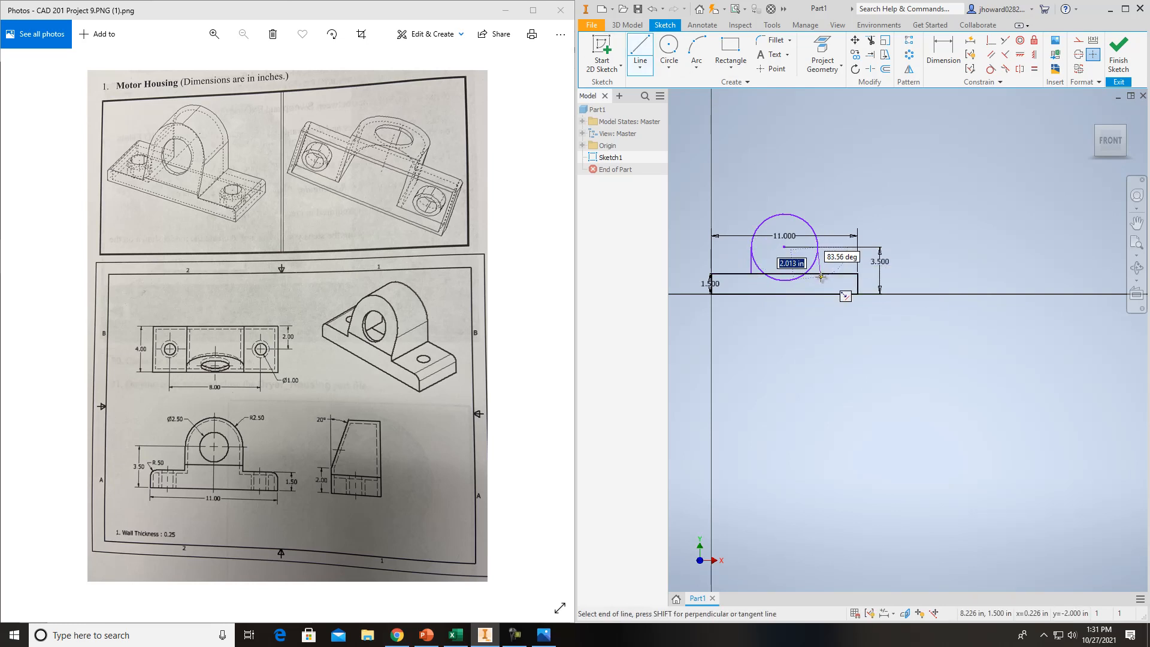
click(818, 274)
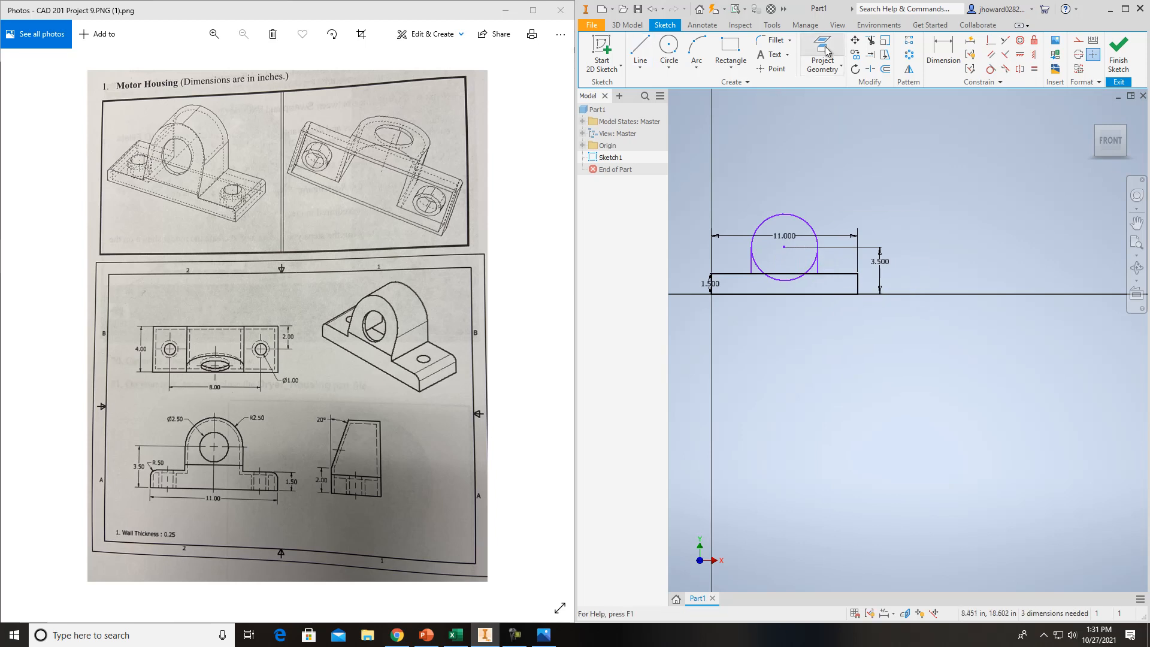
Step: Trim the circle's lower arc and the rectangle's edge between the two vertical lines to leave one outer profile
click(870, 39)
click(801, 279)
click(808, 279)
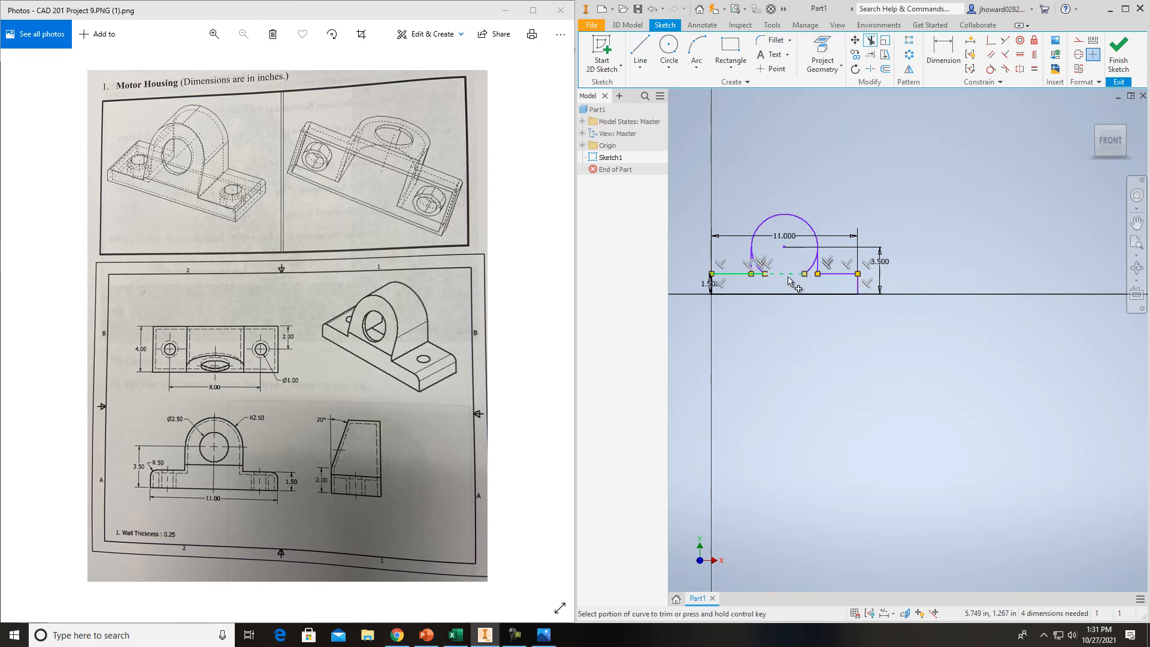
click(761, 277)
click(759, 270)
click(807, 270)
key(Escape)
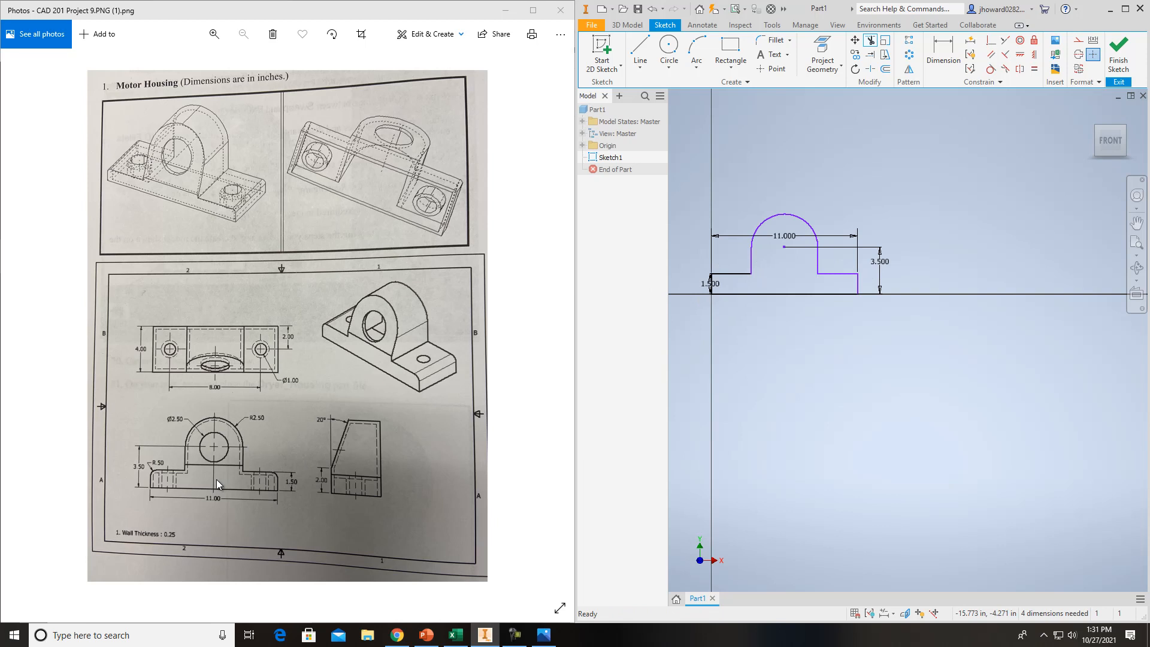
Step: Round both upper outer corners of the base with 0.5 in sketch fillets
click(772, 40)
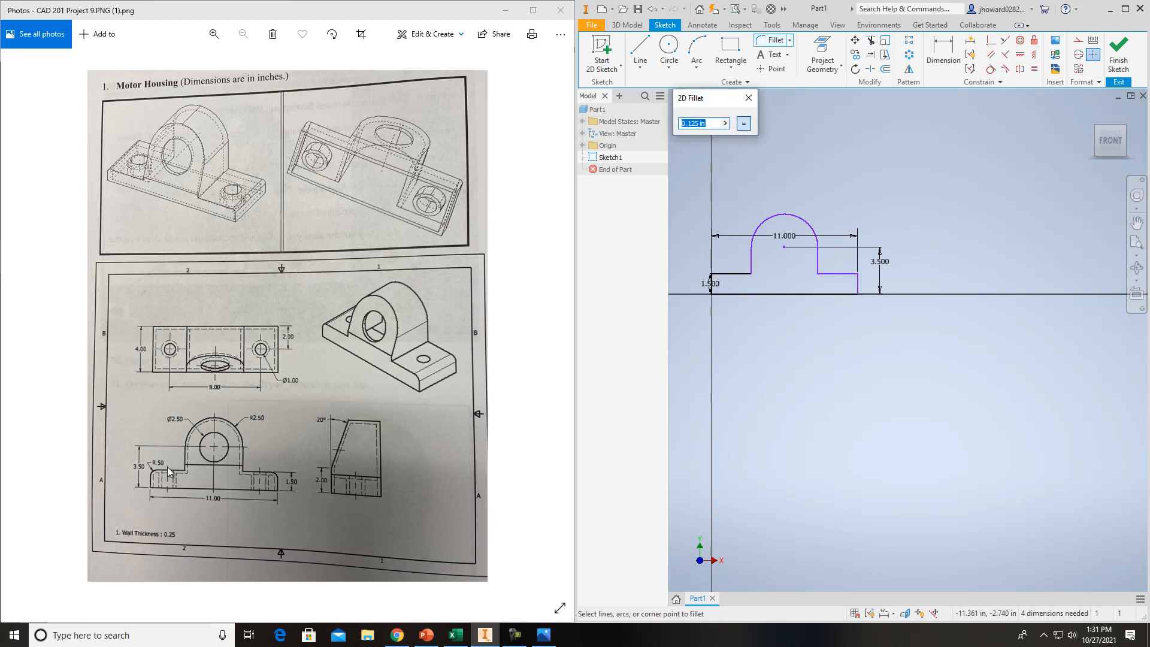
text(.5)
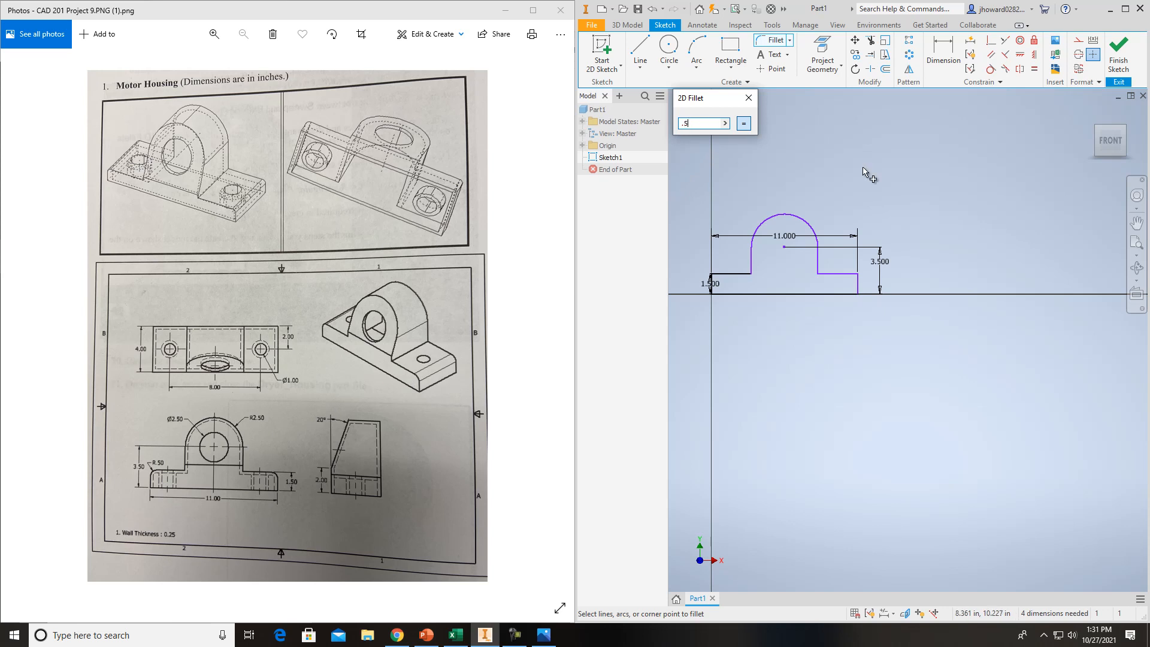
click(855, 282)
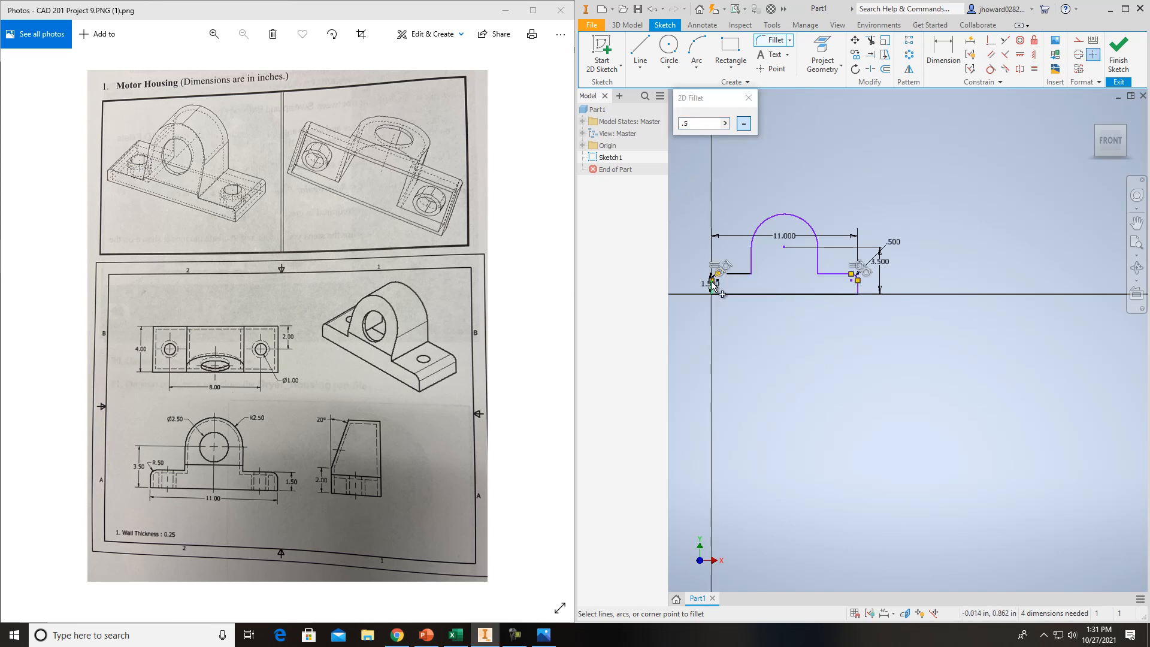
scroll(726, 300, up, 5)
scroll(725, 301, down, 5)
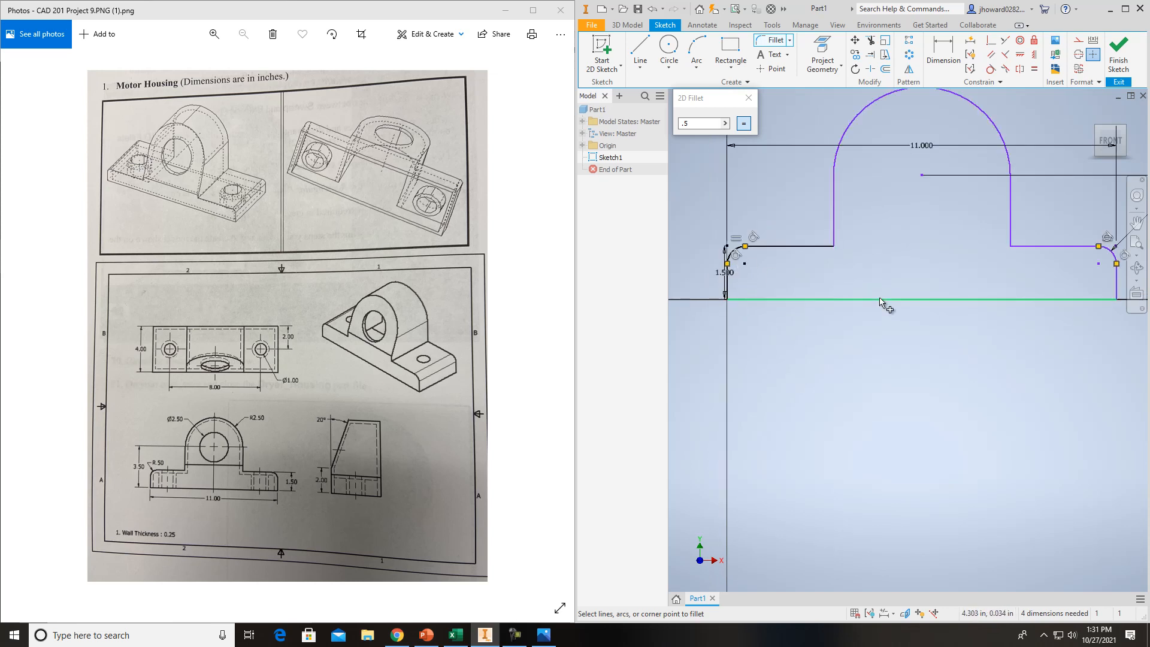
scroll(897, 309, up, 1)
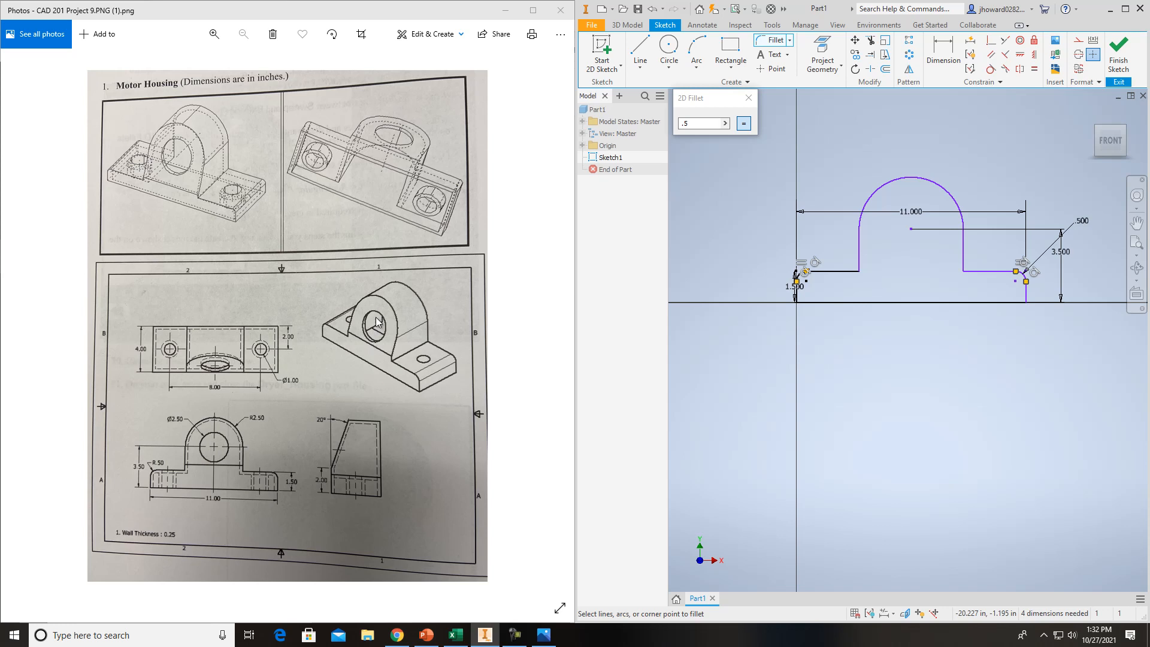
key(Escape)
Step: Draw a 2.5 in diameter circle concentric with the upper arc and finish the front profile sketch
click(661, 56)
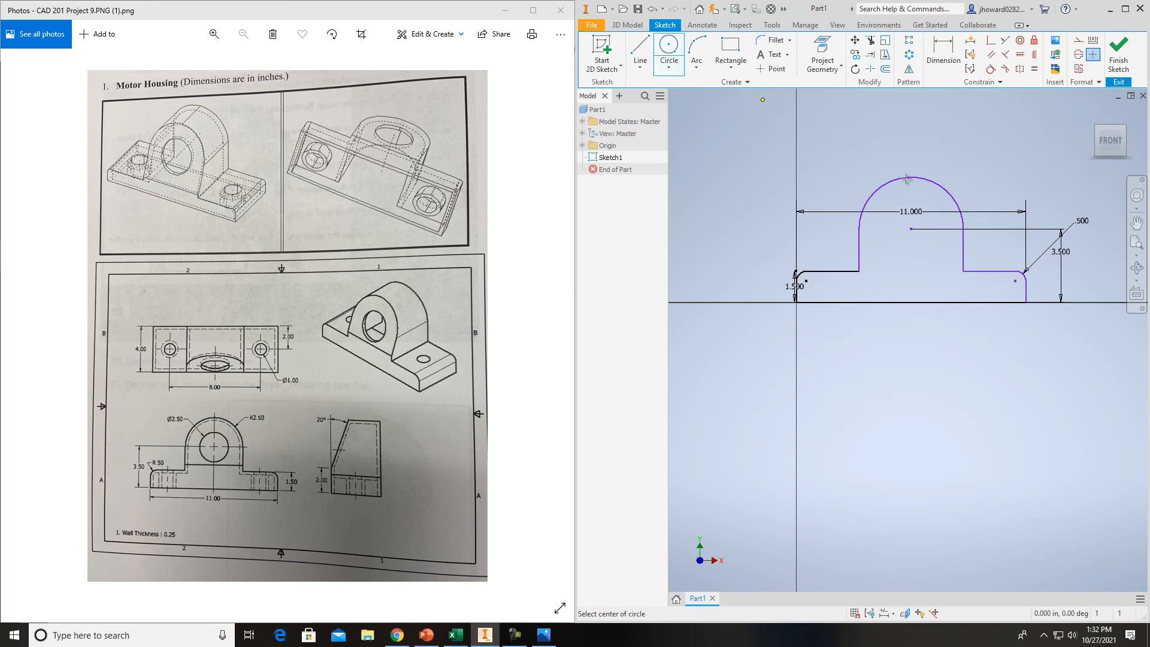
click(910, 229)
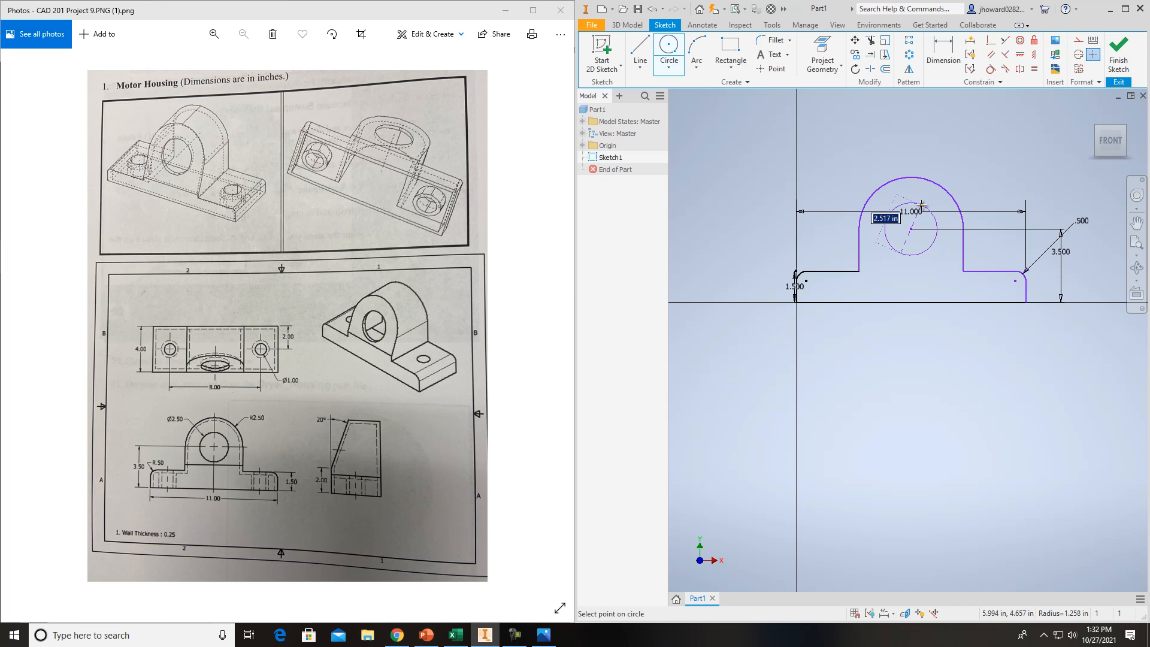
text(2.5)
key(Return)
click(1132, 64)
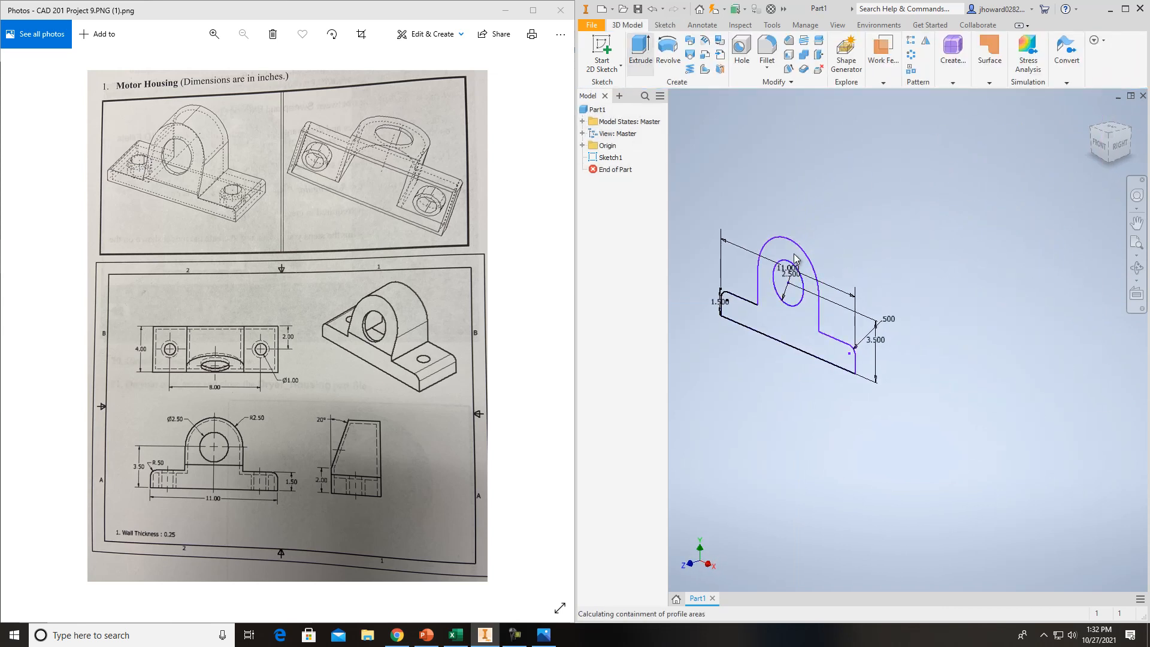
Step: Extrude the housing profile, excluding the inner circle, 4 in
click(791, 257)
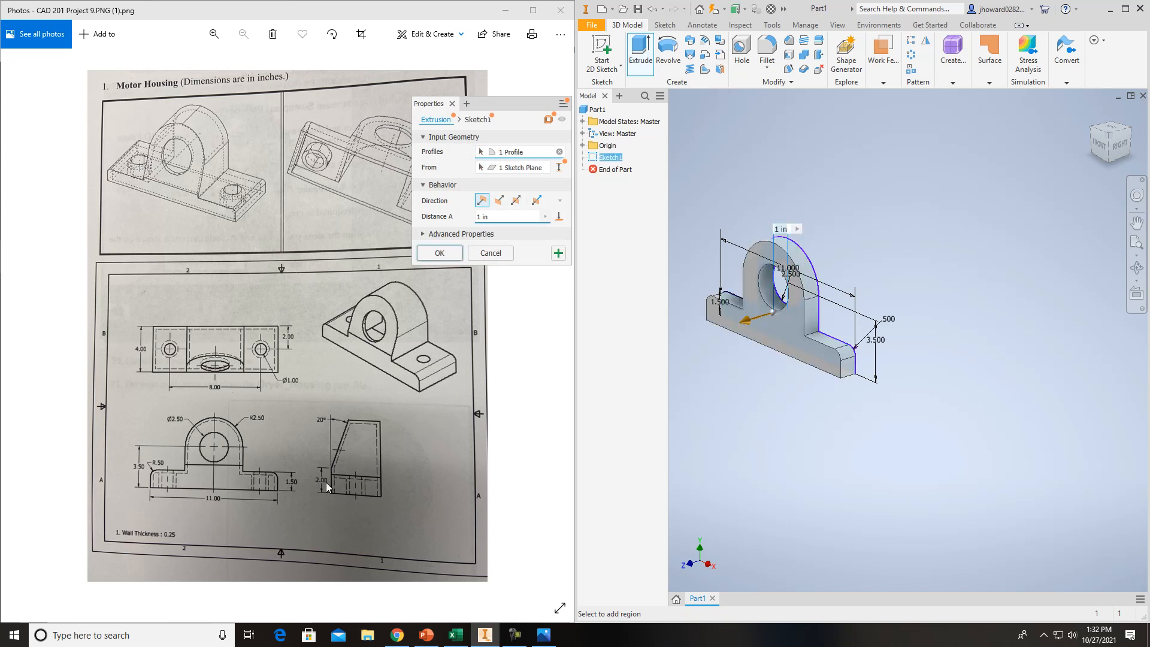
text(4)
key(Return)
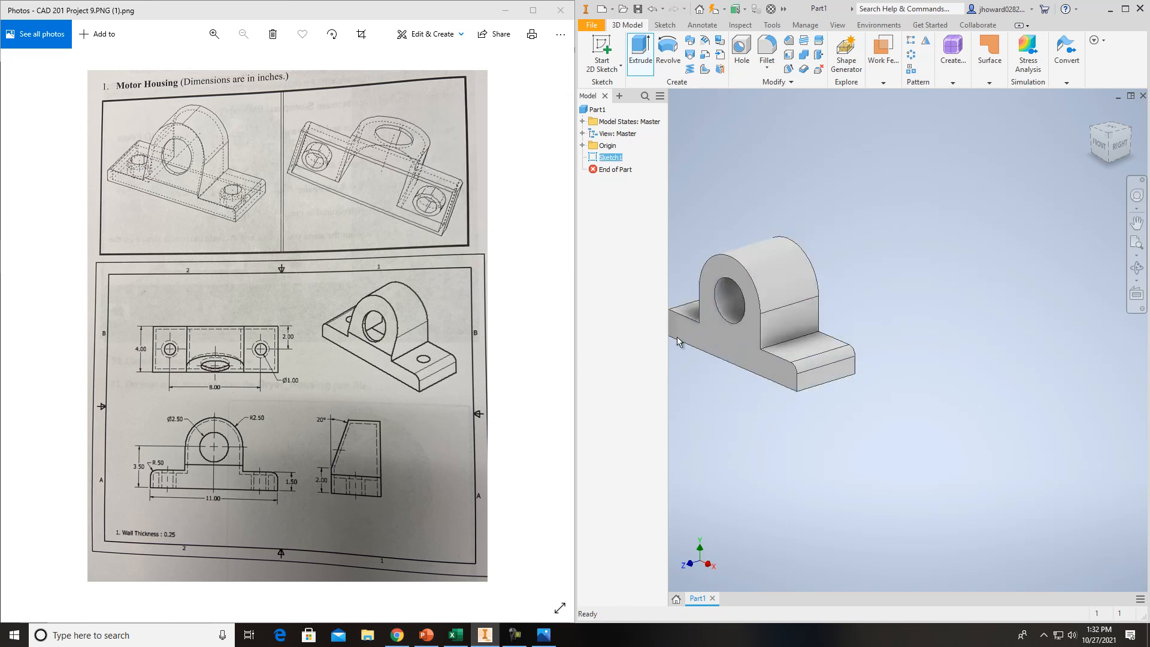
scroll(914, 335, up, 2)
scroll(914, 335, down, 2)
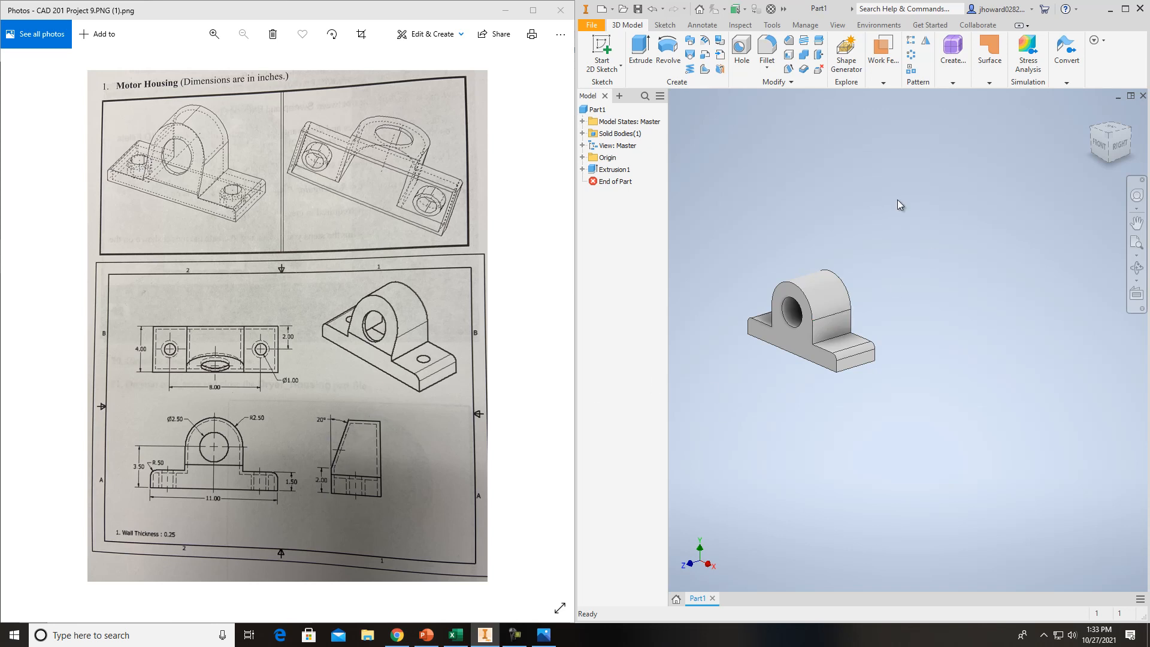
Step: Start a sketch on the base's right end face and draw a slanted line from the front edge to beyond the housing's top
click(620, 66)
click(615, 90)
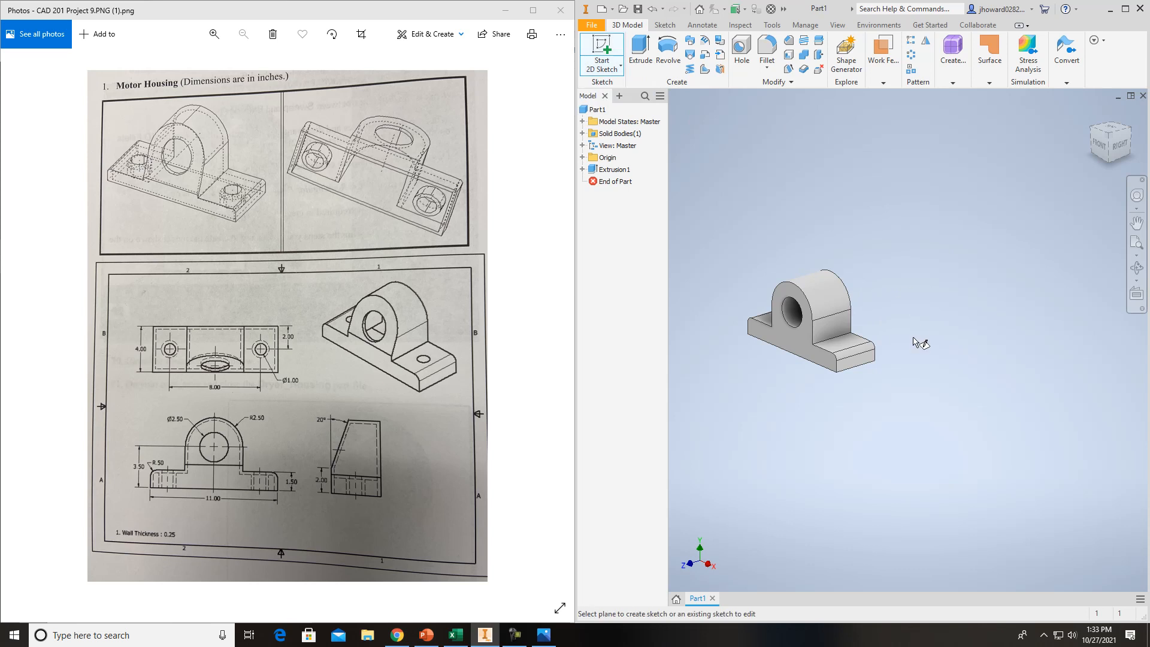
click(859, 358)
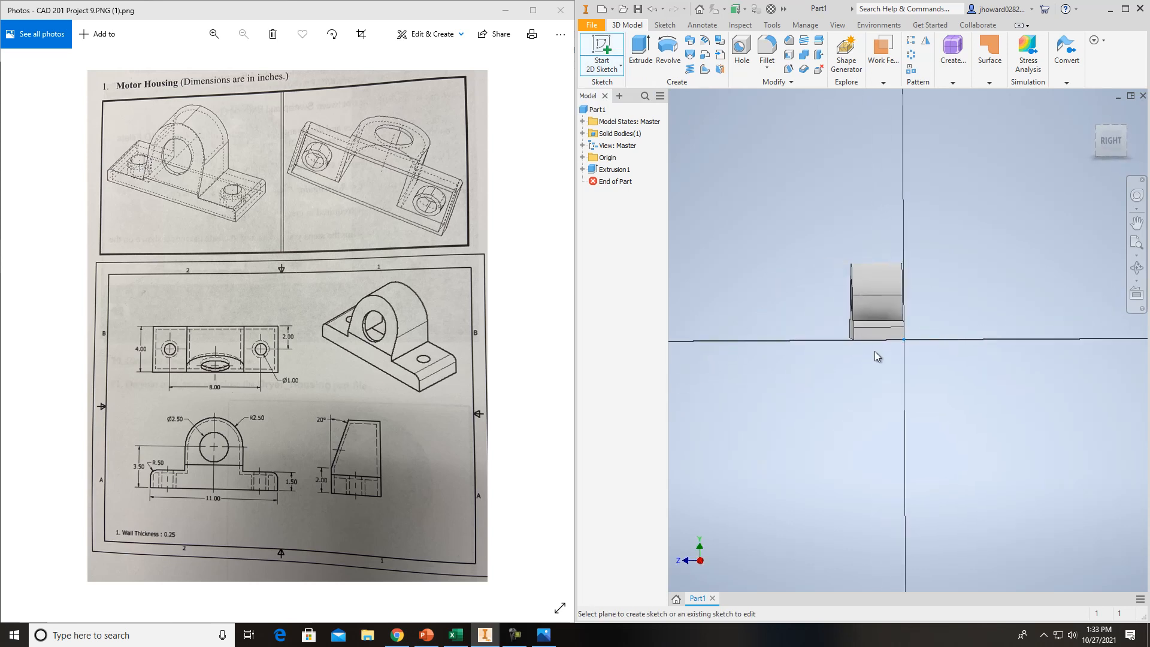
middle_drag(904, 300, 893, 343)
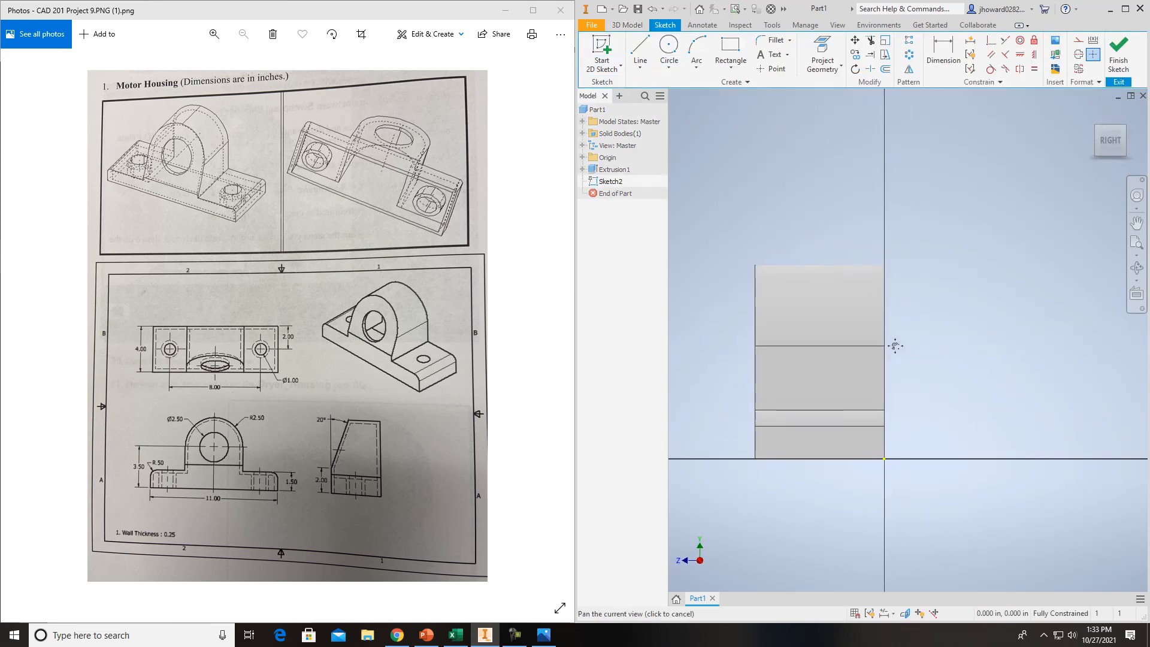
click(639, 60)
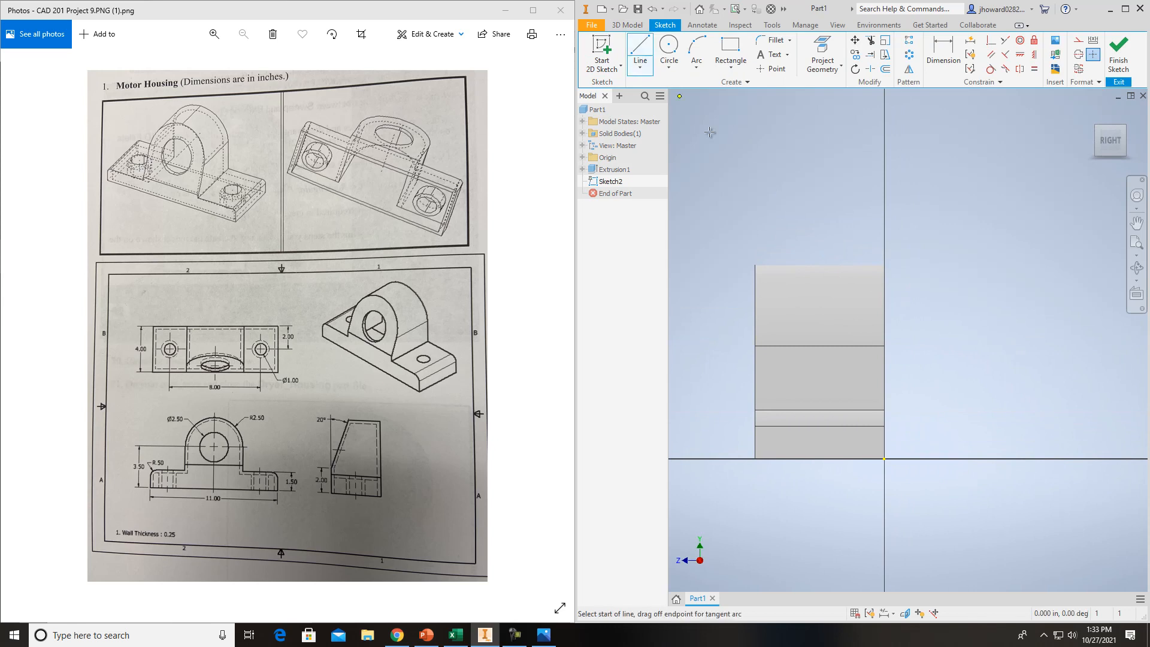
click(756, 400)
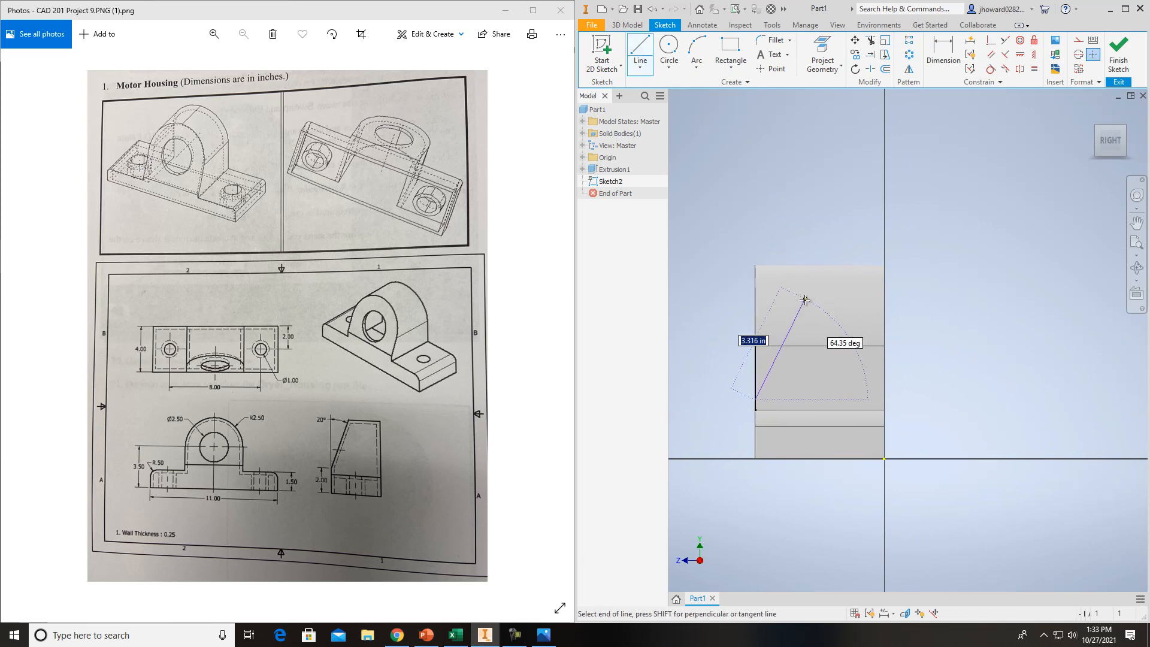
click(838, 220)
key(Escape)
Step: Dimension the angle between the slanted line and the vertical front edge at 20 degrees
click(943, 53)
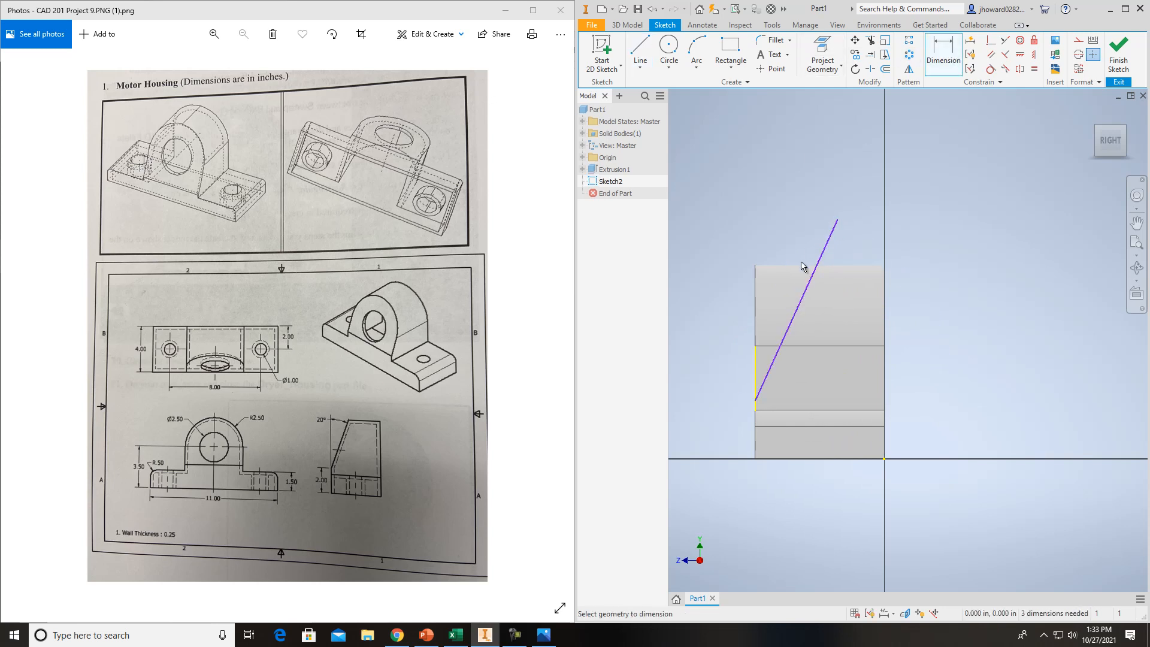
click(801, 294)
click(785, 235)
text(20)
key(Return)
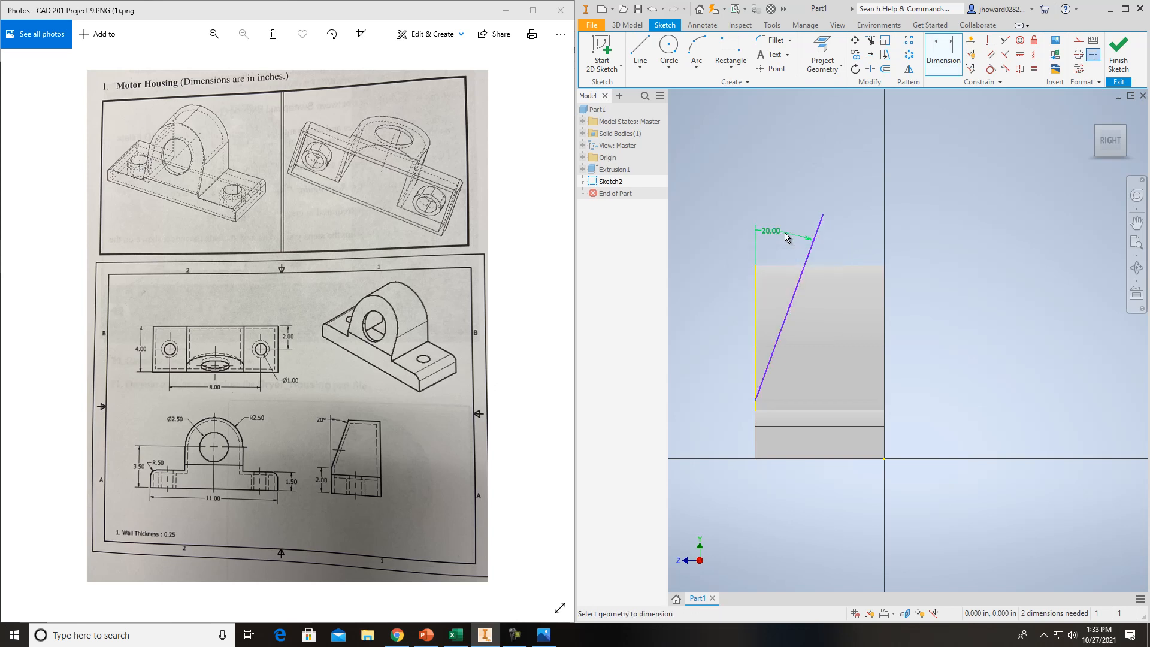
key(Escape)
Step: Dimension the slanted line's lower endpoint 2 in above the base's bottom edge
click(940, 54)
click(756, 400)
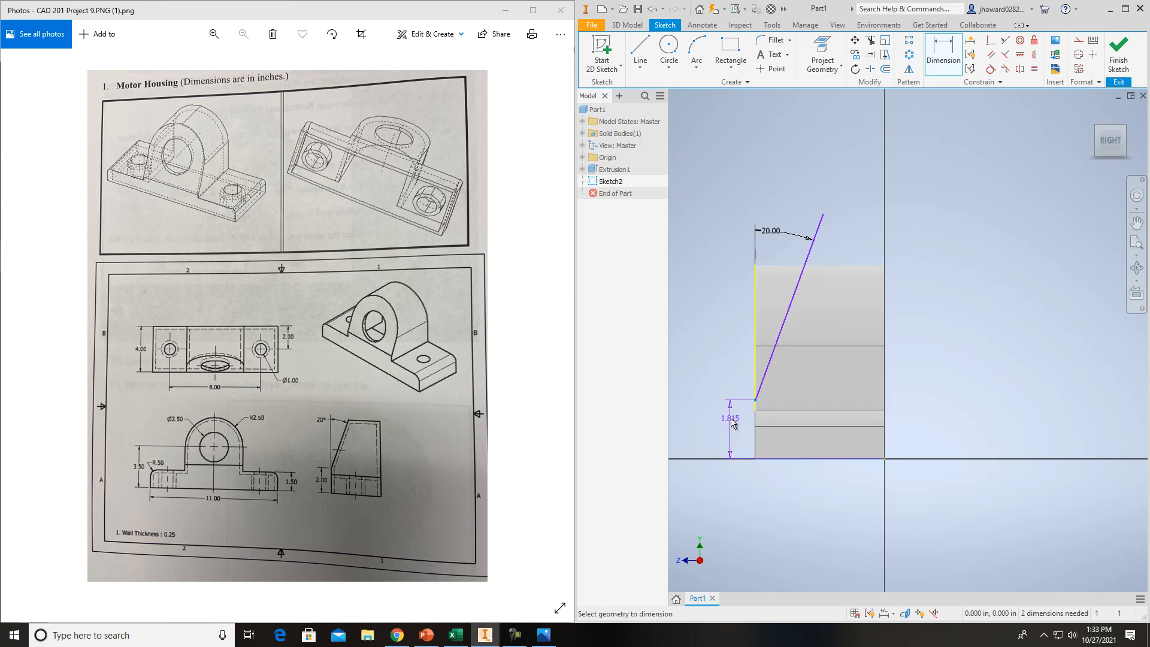
click(732, 425)
text(2)
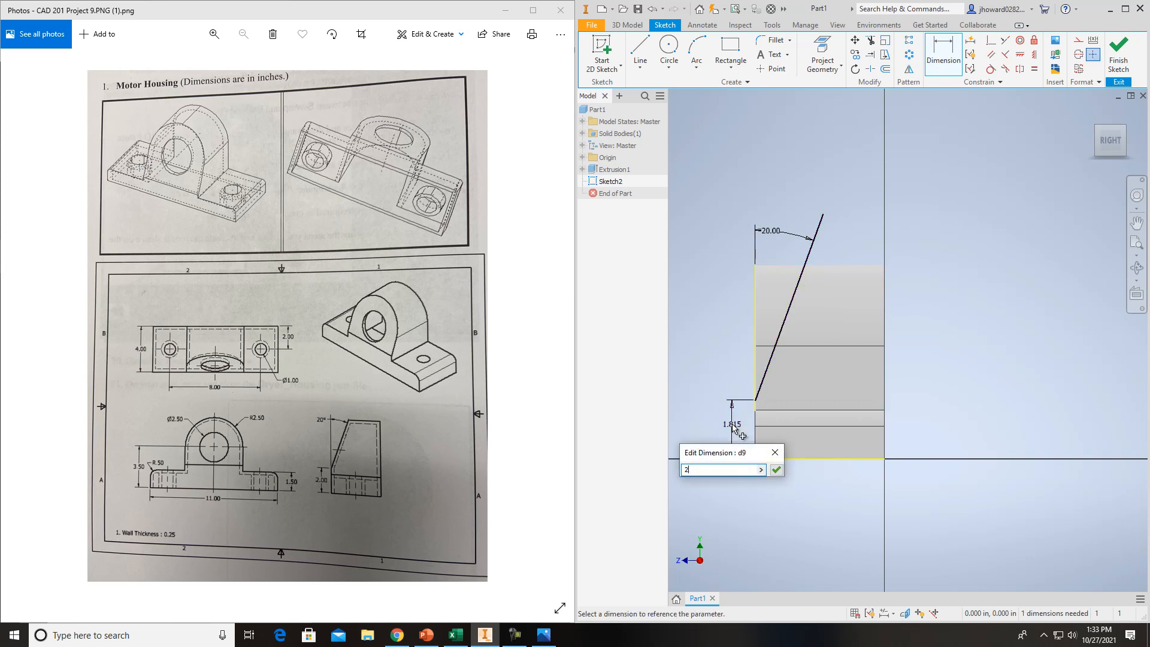
key(Return)
Step: Close the slanted line into a triangle with two more lines in front of the housing and finish the sketch
key(l)
click(821, 214)
click(718, 204)
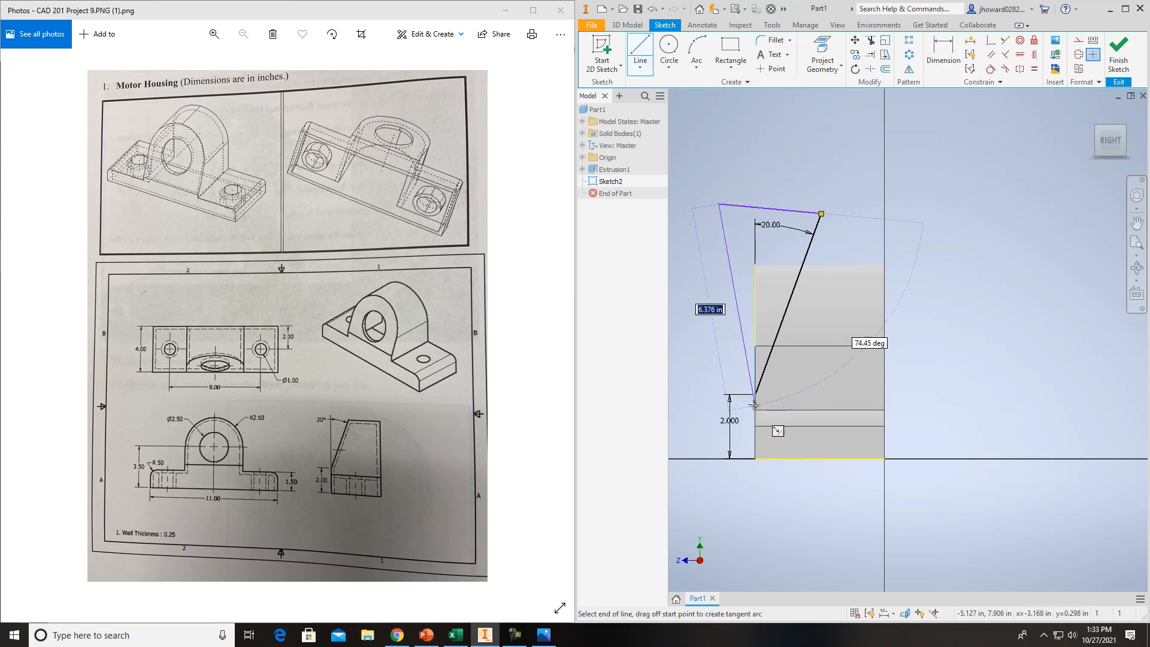
click(755, 395)
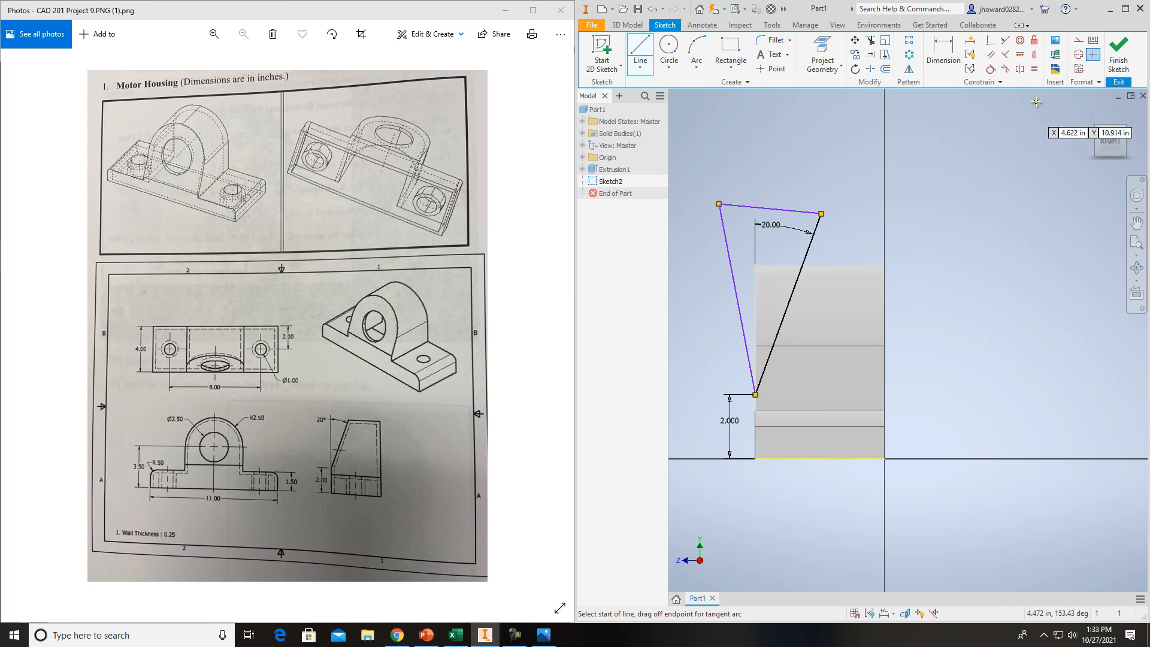
click(1122, 61)
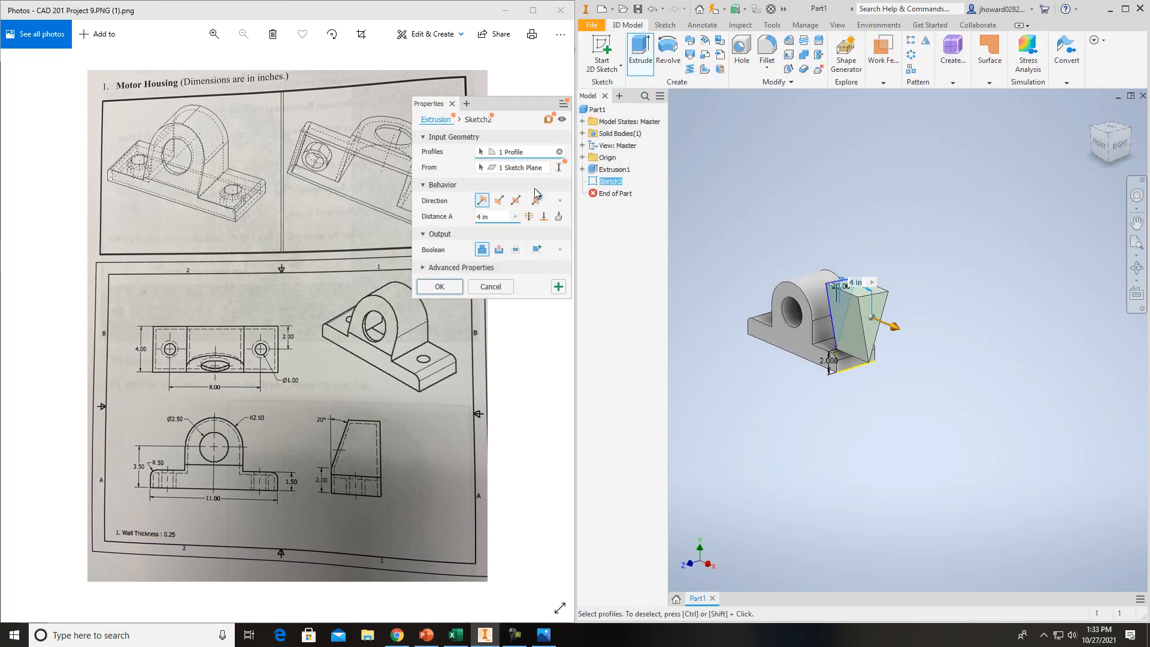
Step: Extrude the triangle as a cut through all of the housing in the flipped direction
click(501, 203)
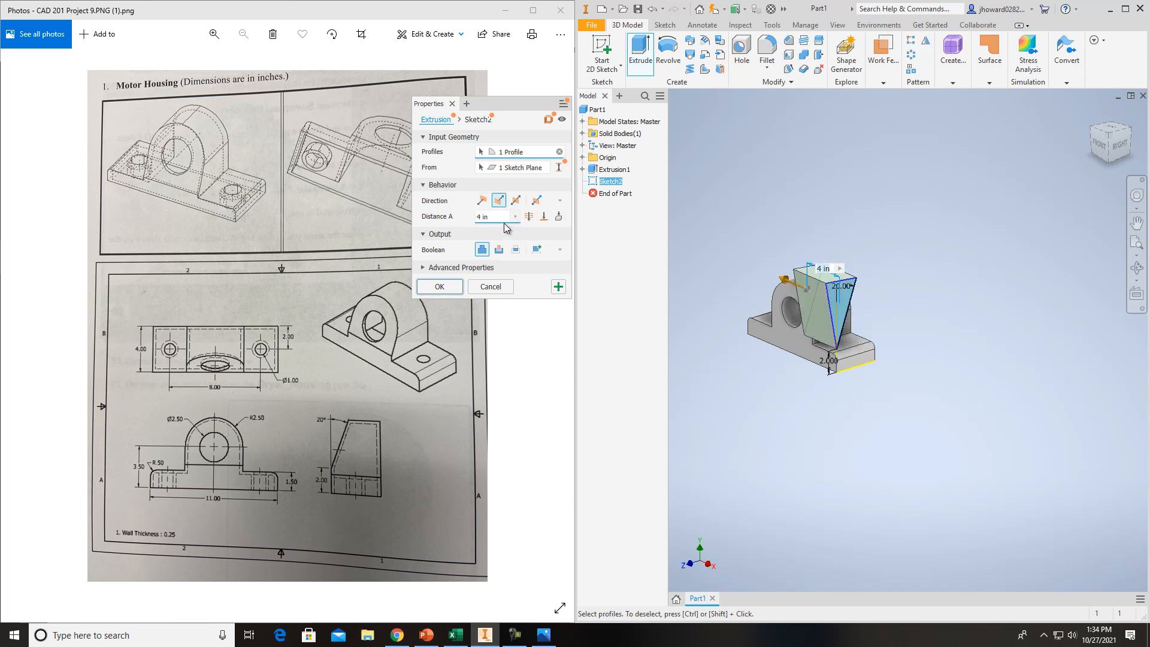
click(500, 250)
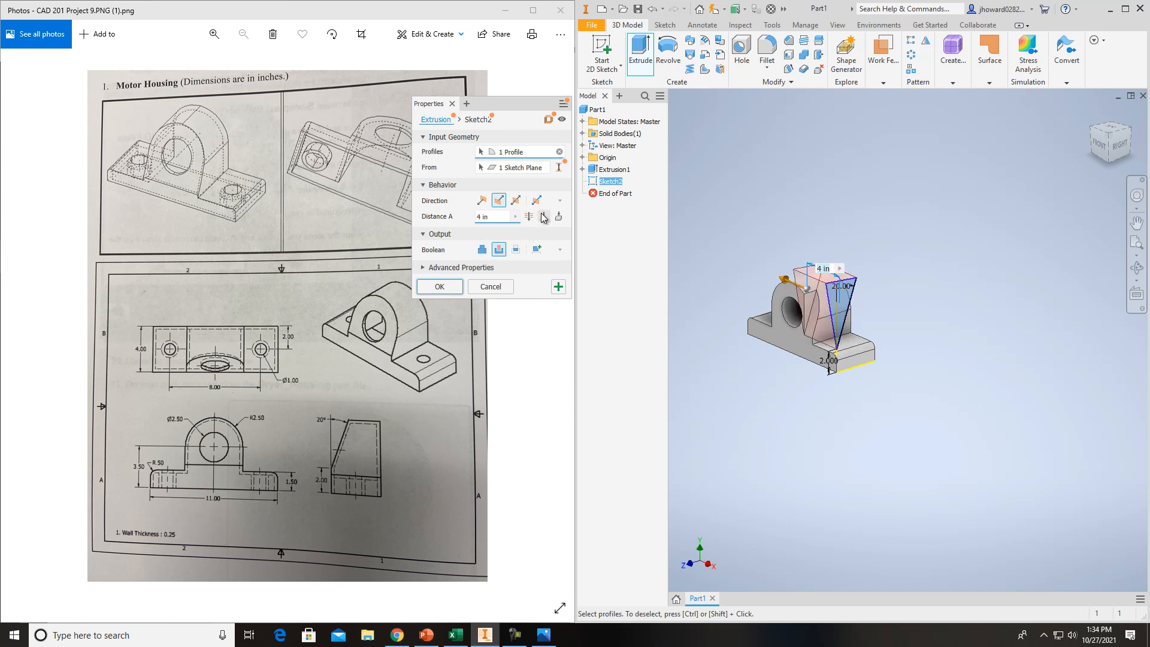
click(529, 217)
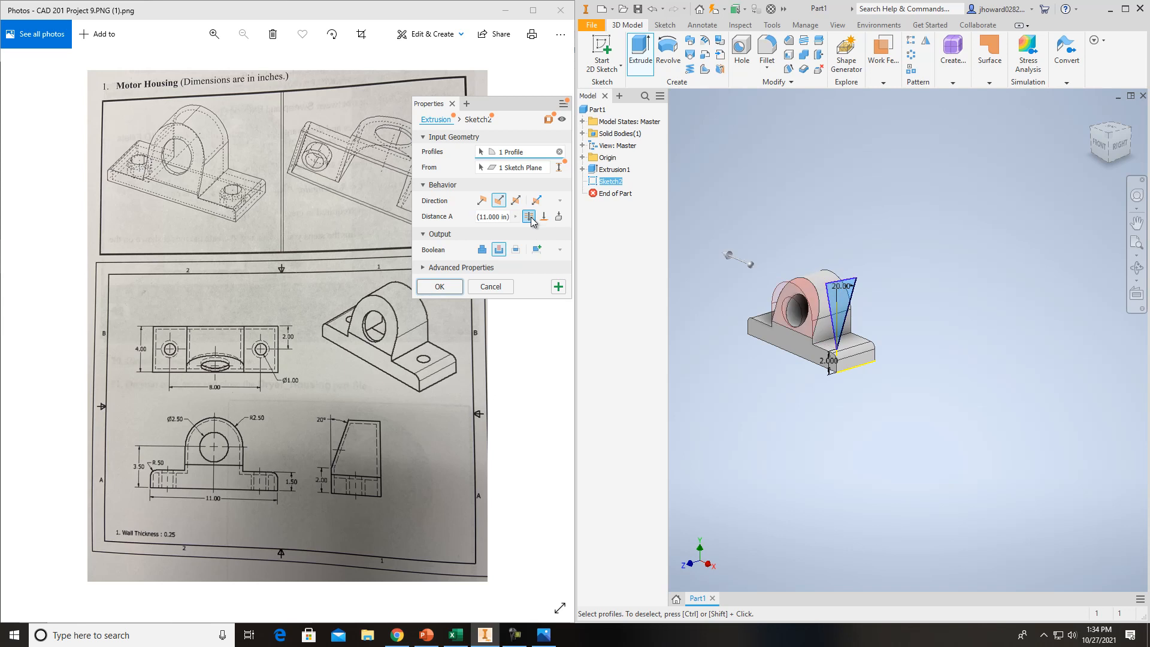
click(440, 286)
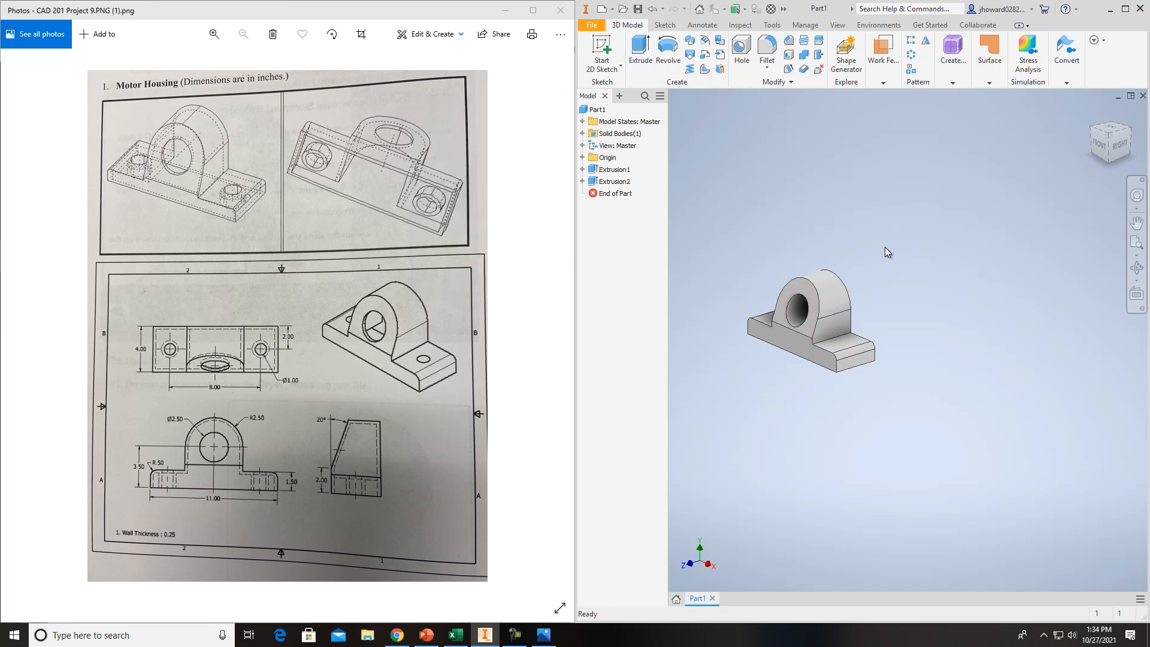
Step: Shell the part with a 0.25 in wall thickness, removing the base's bottom face
click(1109, 159)
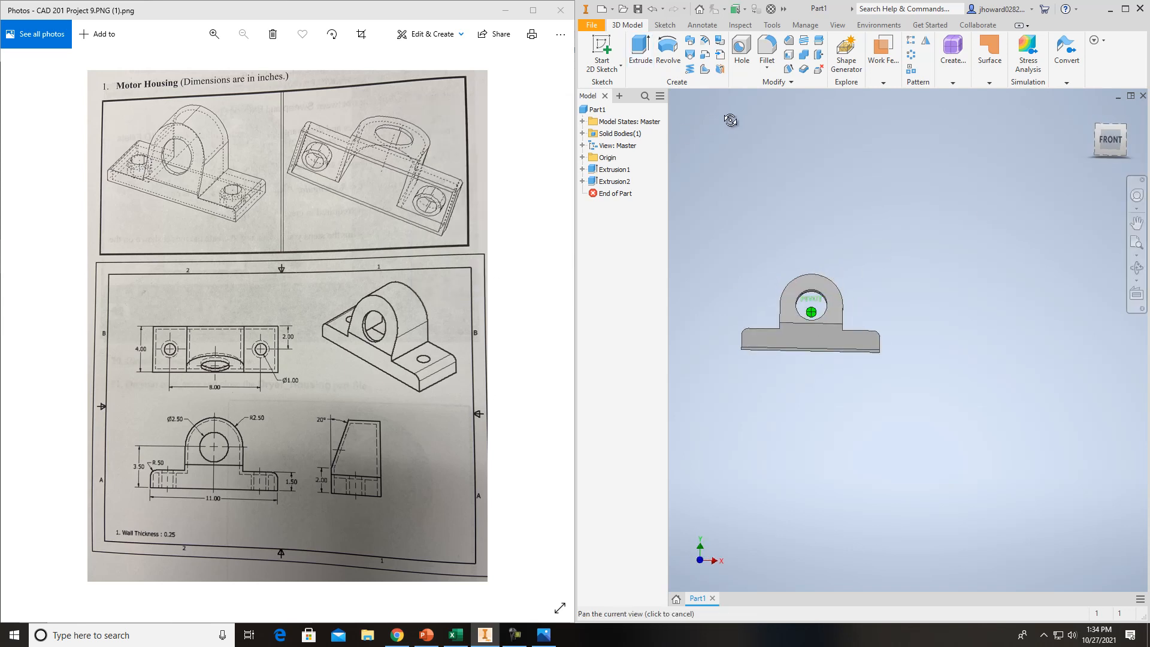
shift+middle_drag(757, 130, 803, 282)
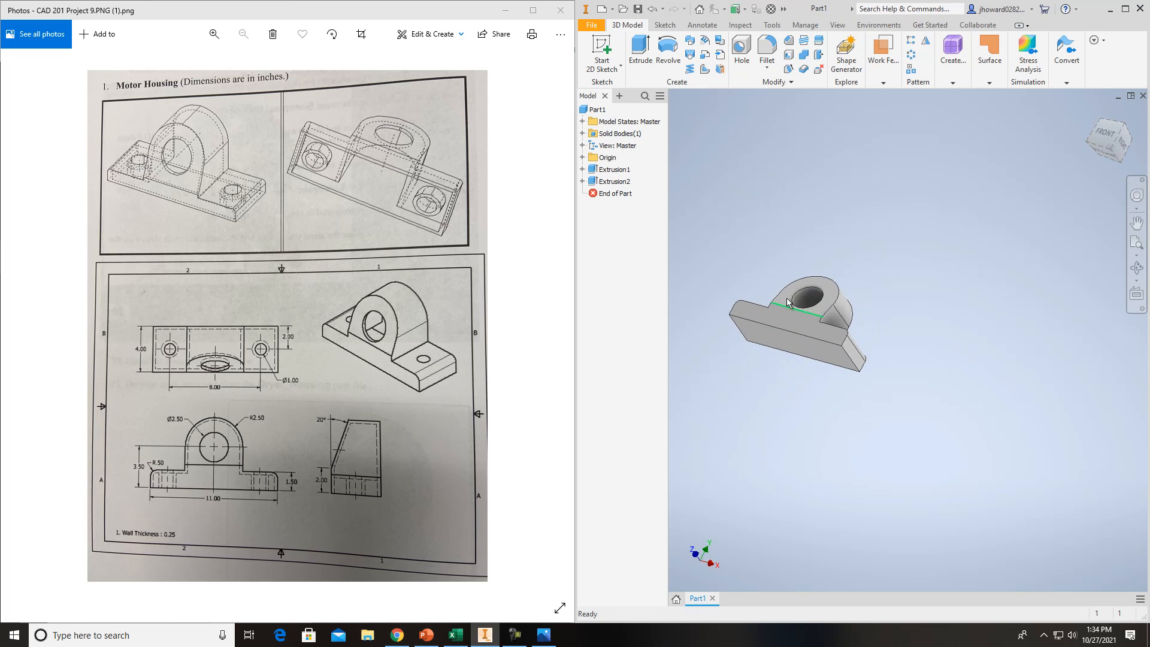
scroll(769, 259, down, 2)
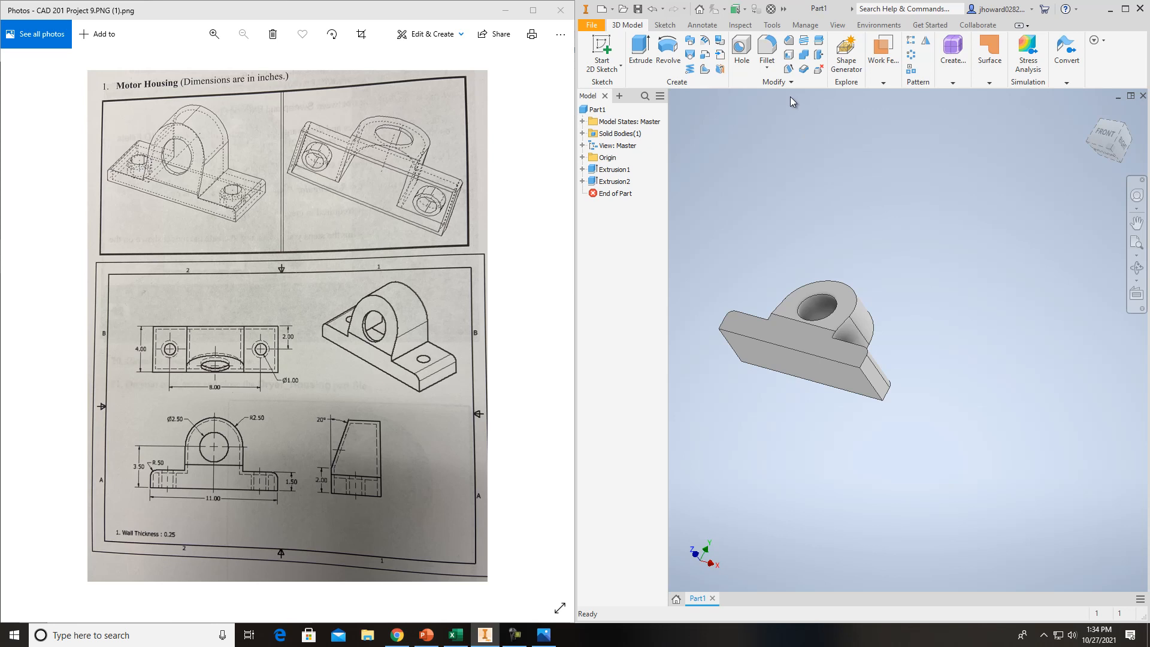
click(789, 56)
click(788, 367)
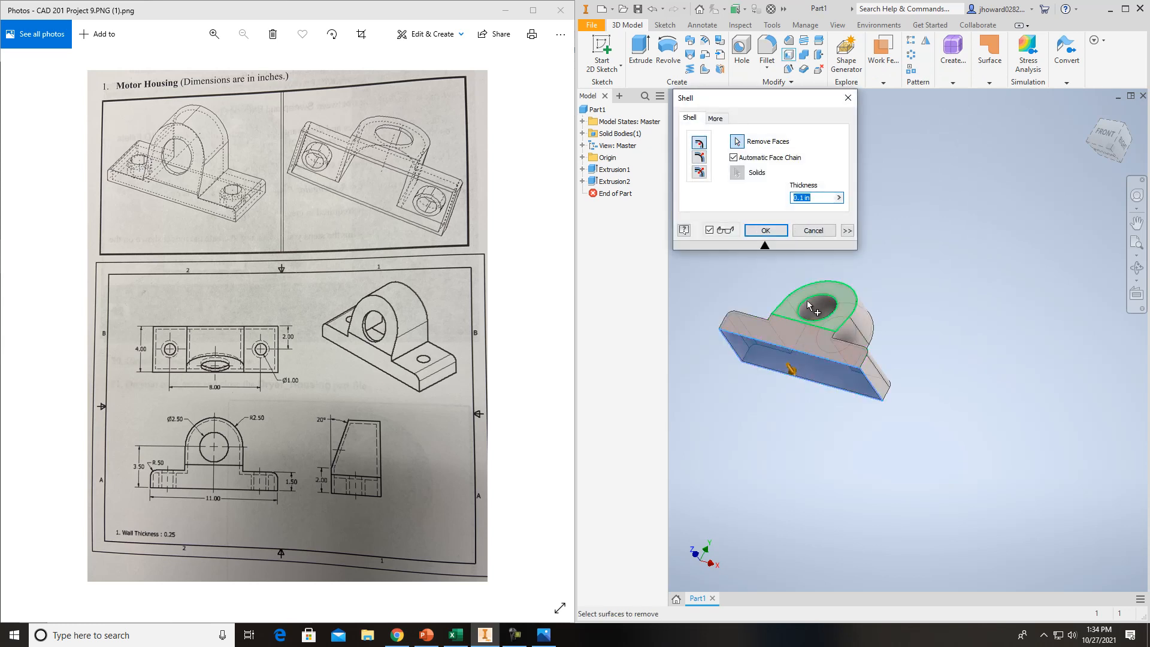
click(797, 198)
text(.25)
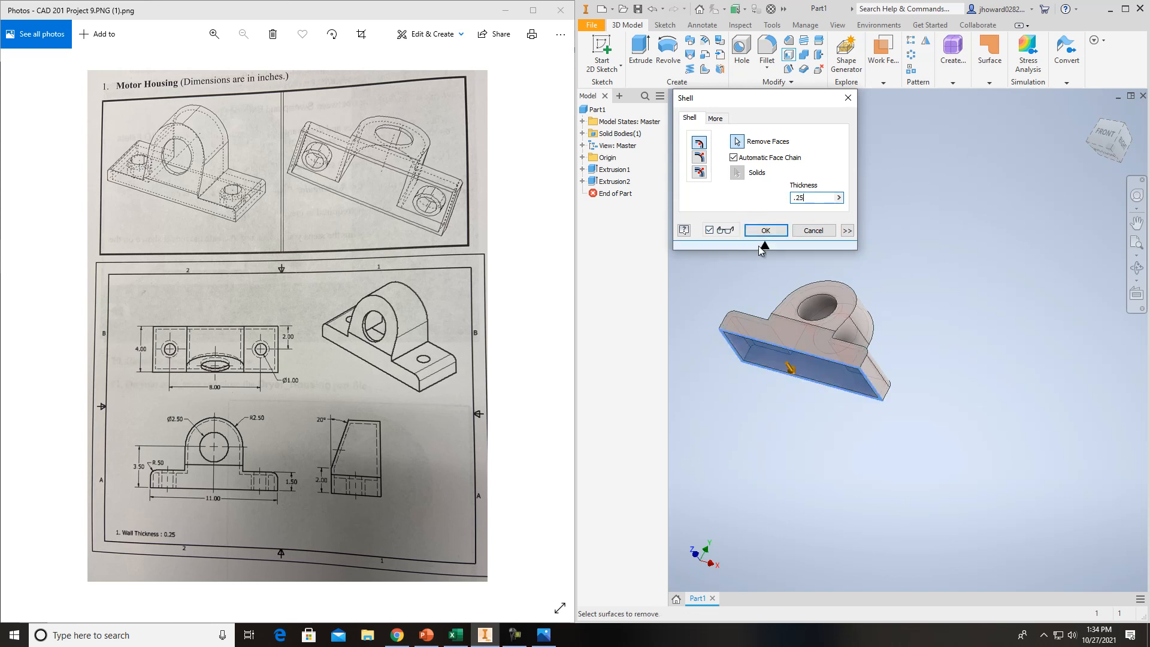
click(760, 229)
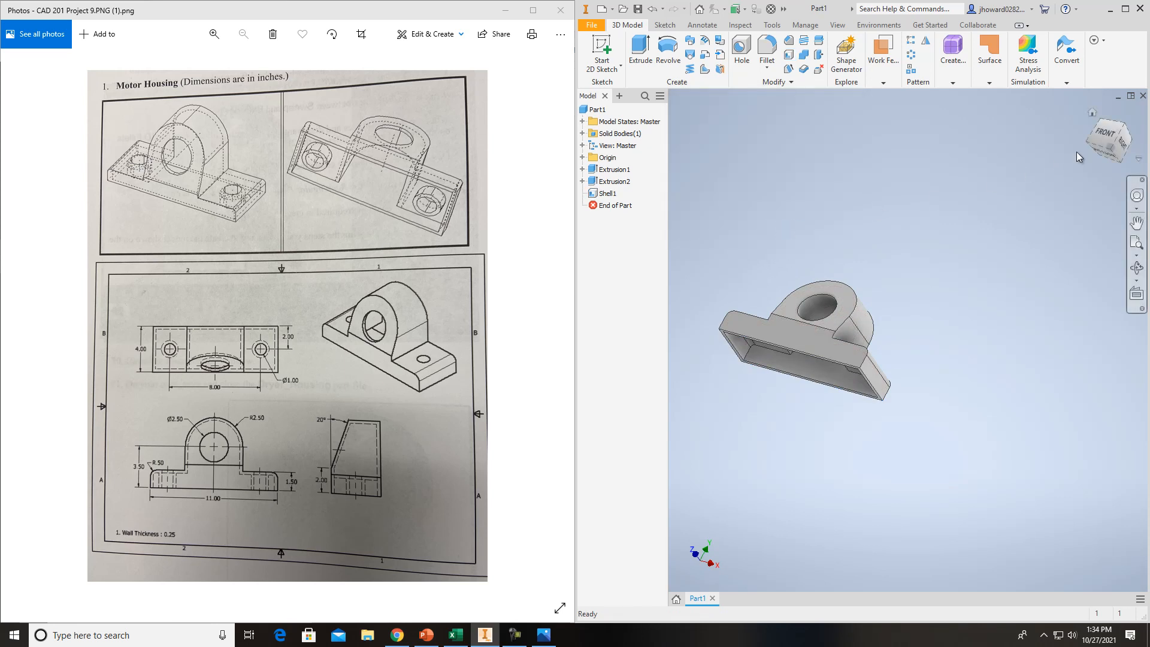
Step: Edit the shell to also remove the cylindrical inner face of the housing's bore
shift+middle_drag(1054, 160, 710, 234)
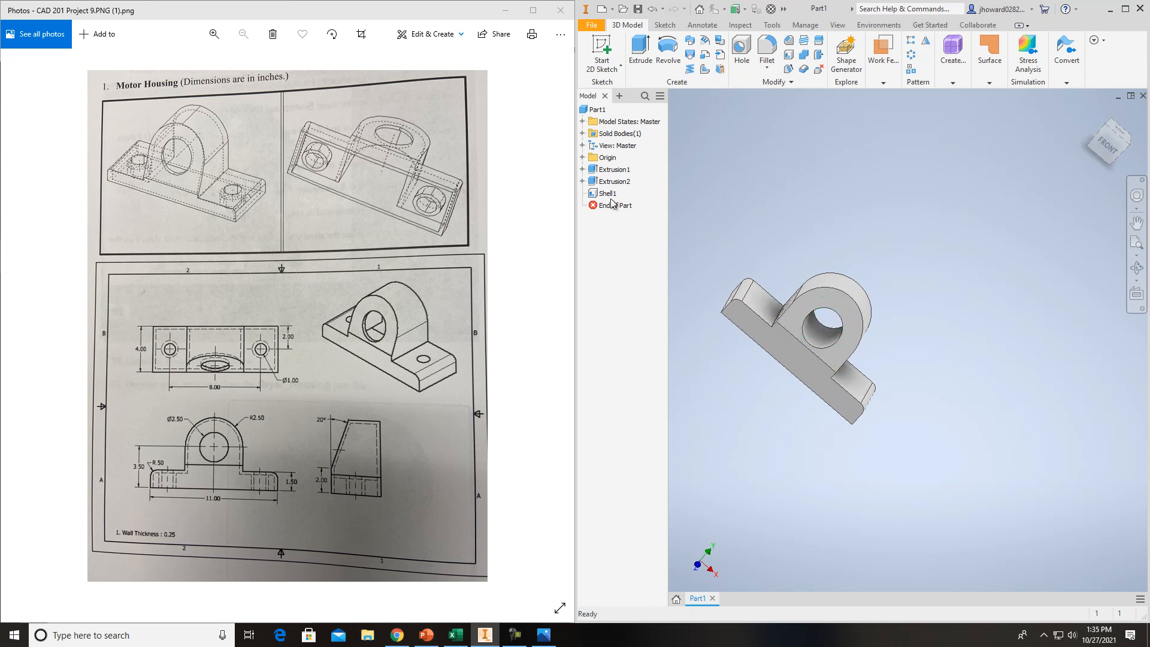
click(1108, 142)
shift+middle_drag(1124, 104, 1114, 570)
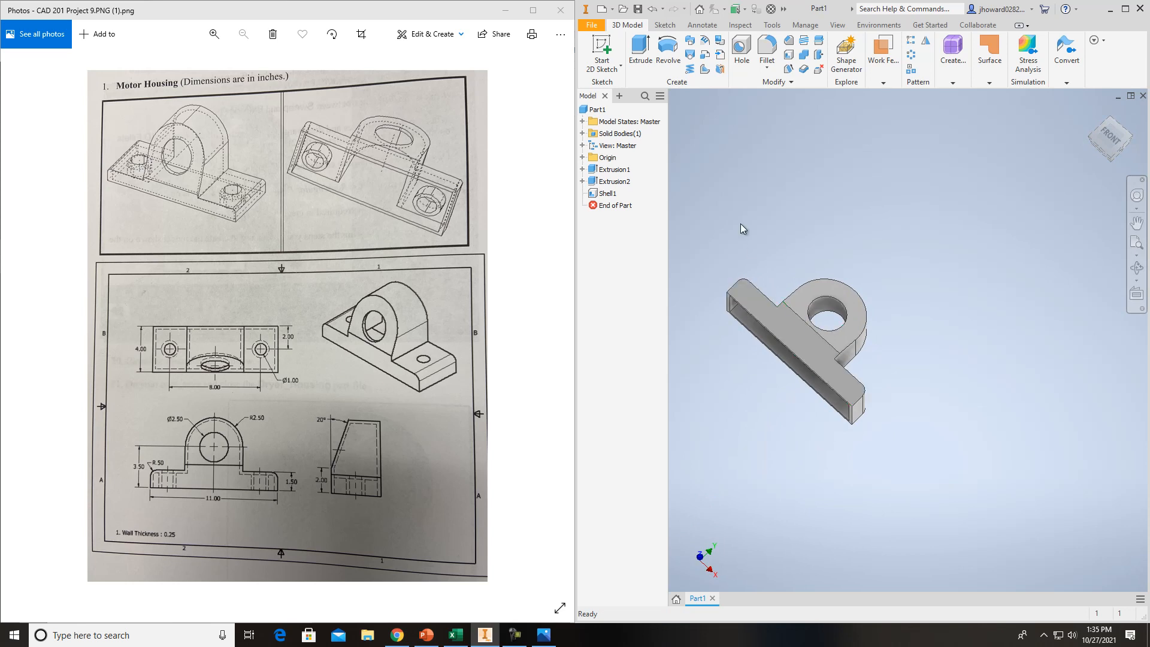
double_click(608, 193)
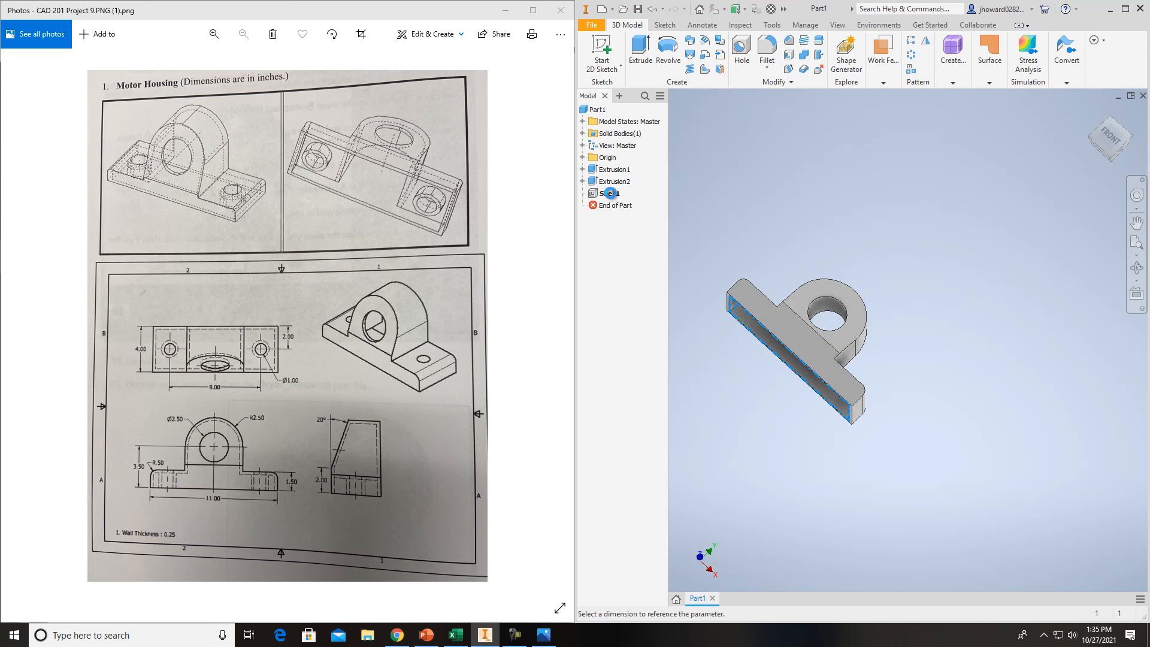
click(738, 142)
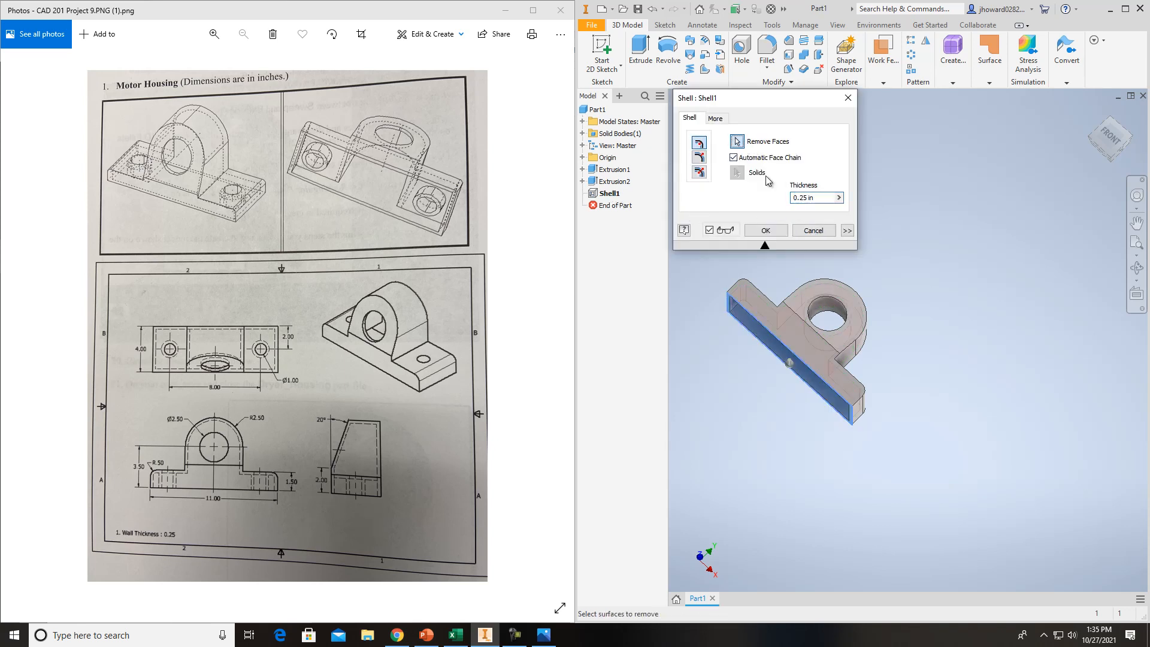
click(827, 309)
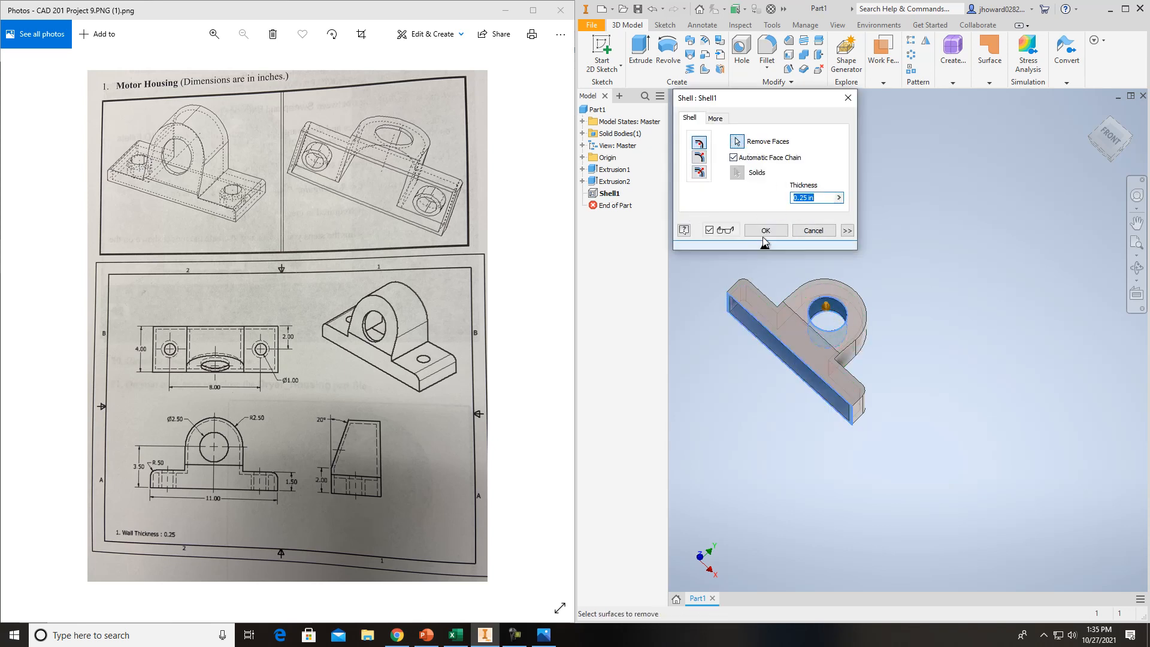
click(766, 231)
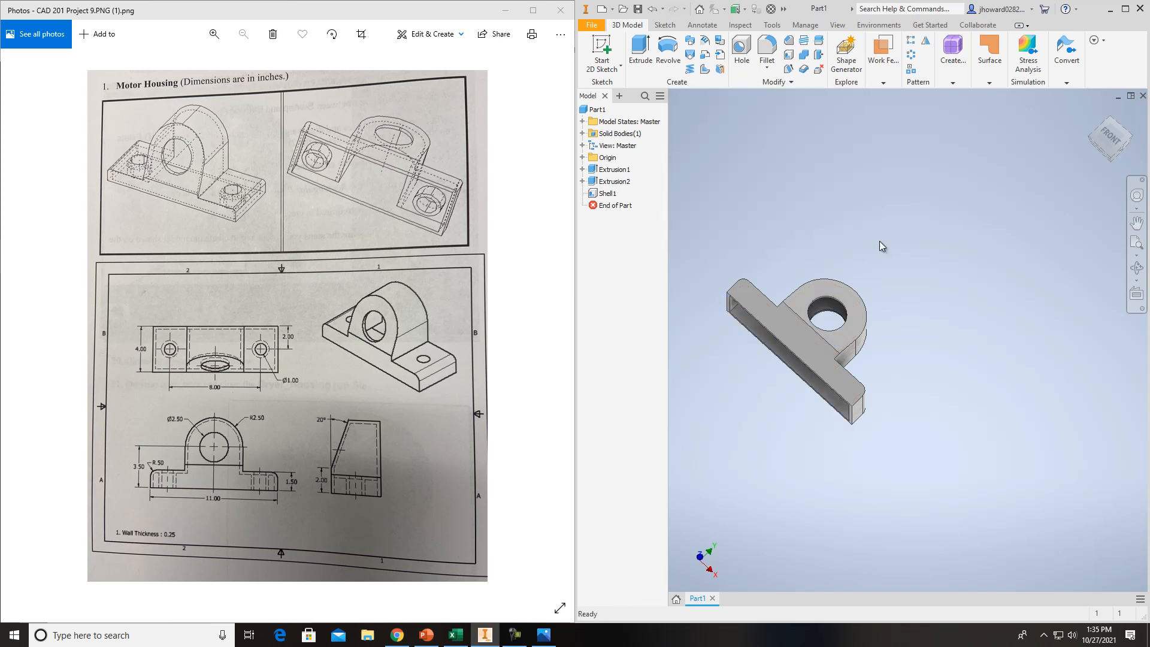
mouse_move(1107, 138)
mouse_down()
mouse_move(1012, 136)
mouse_move(1052, 580)
mouse_move(1114, 548)
mouse_move(1130, 525)
mouse_move(1132, 483)
mouse_move(1078, 548)
mouse_move(1039, 572)
mouse_move(850, 542)
mouse_move(683, 540)
mouse_move(1138, 549)
mouse_up()
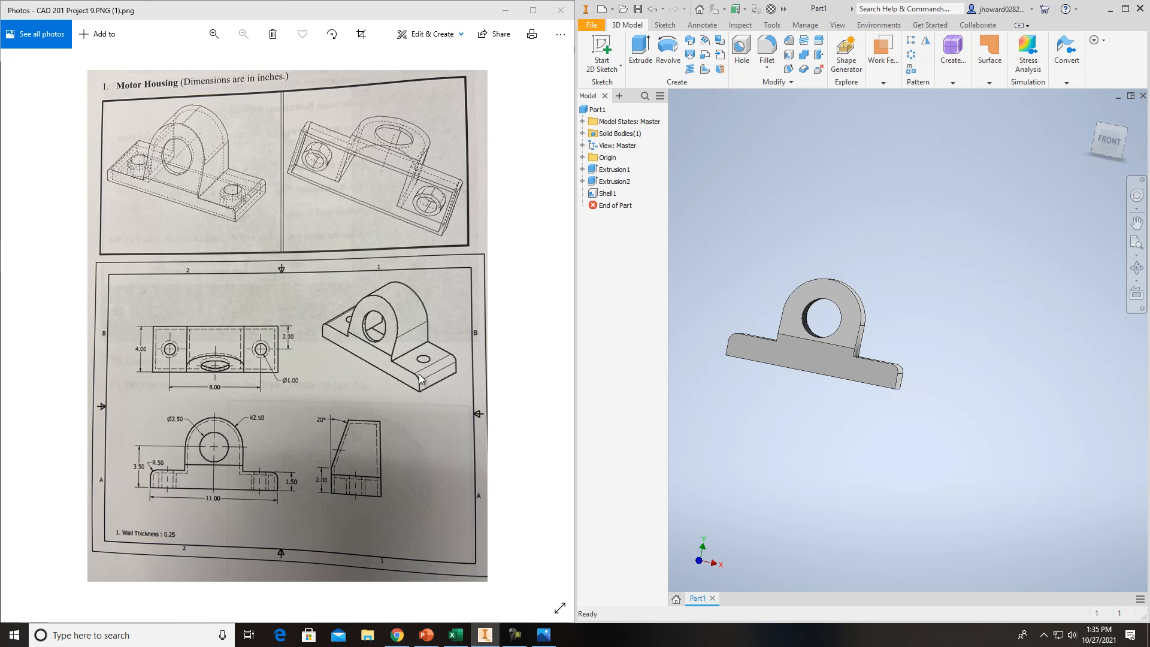
Step: Examine the base's mounting holes in the reference drawing and compare them with the base of the model
scroll(239, 203, up, 5)
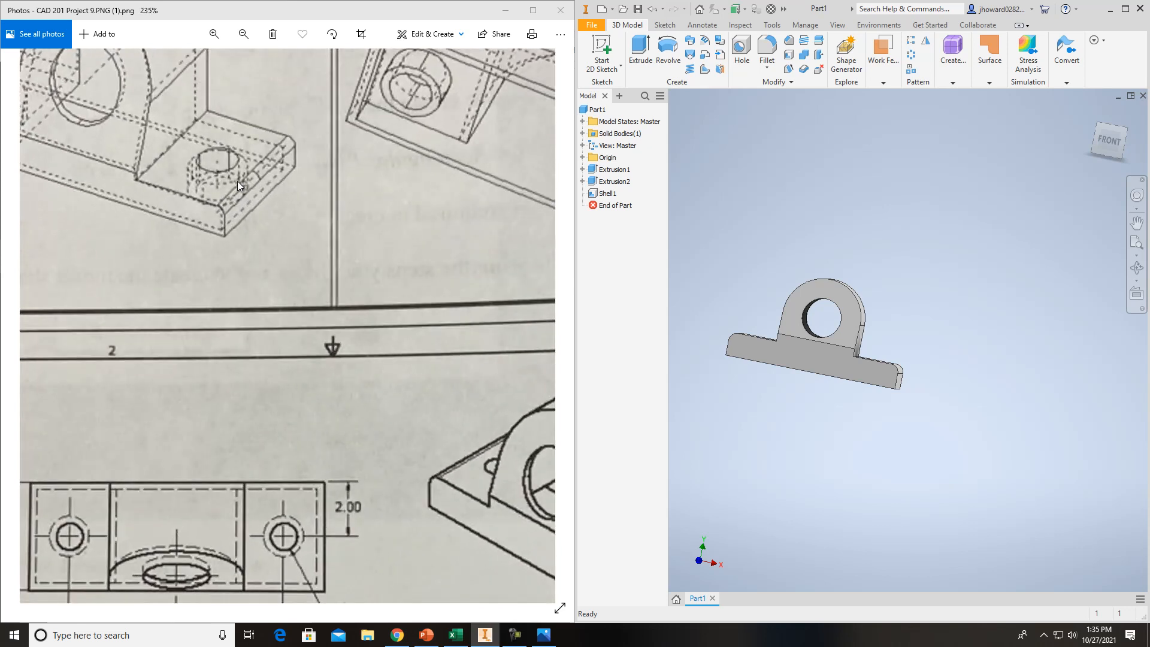
scroll(219, 192, down, 3)
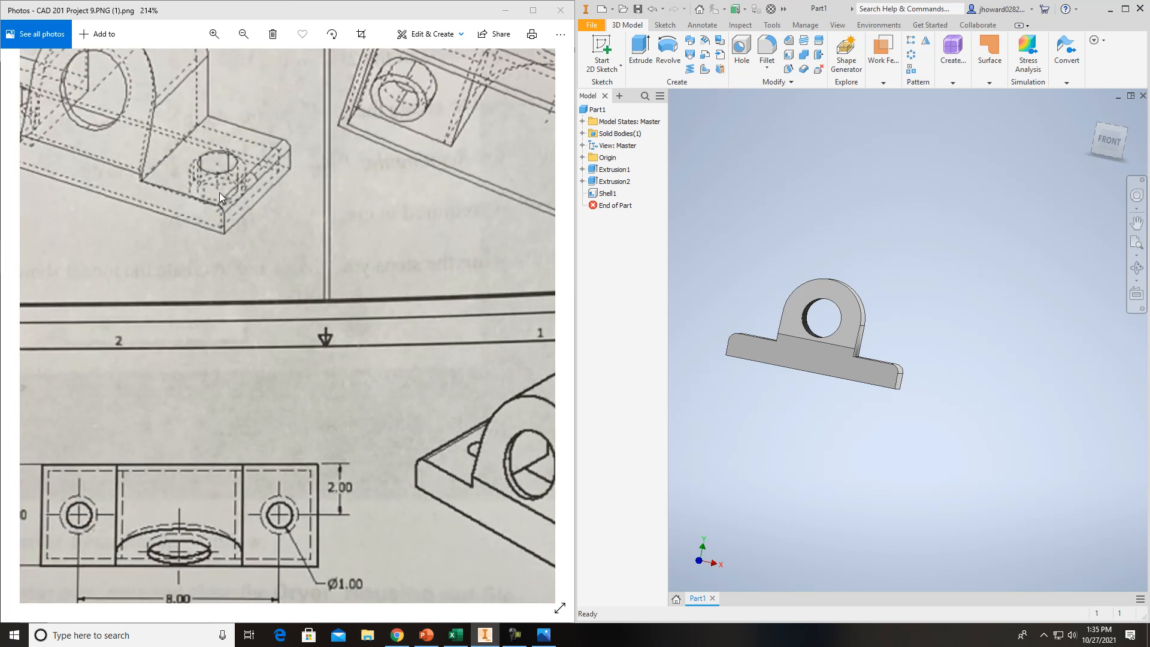
scroll(219, 193, down, 2)
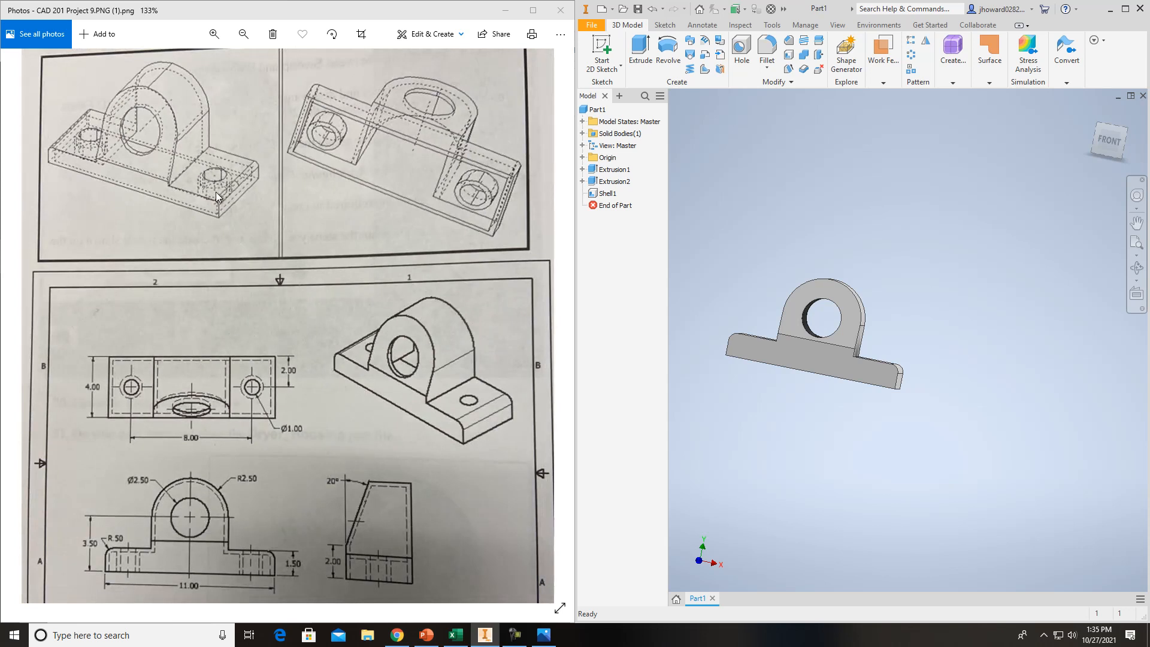
scroll(832, 355, up, 5)
drag(1081, 162, 1089, 187)
scroll(854, 342, up, 8)
scroll(855, 347, down, 8)
middle_drag(1029, 332, 1051, 318)
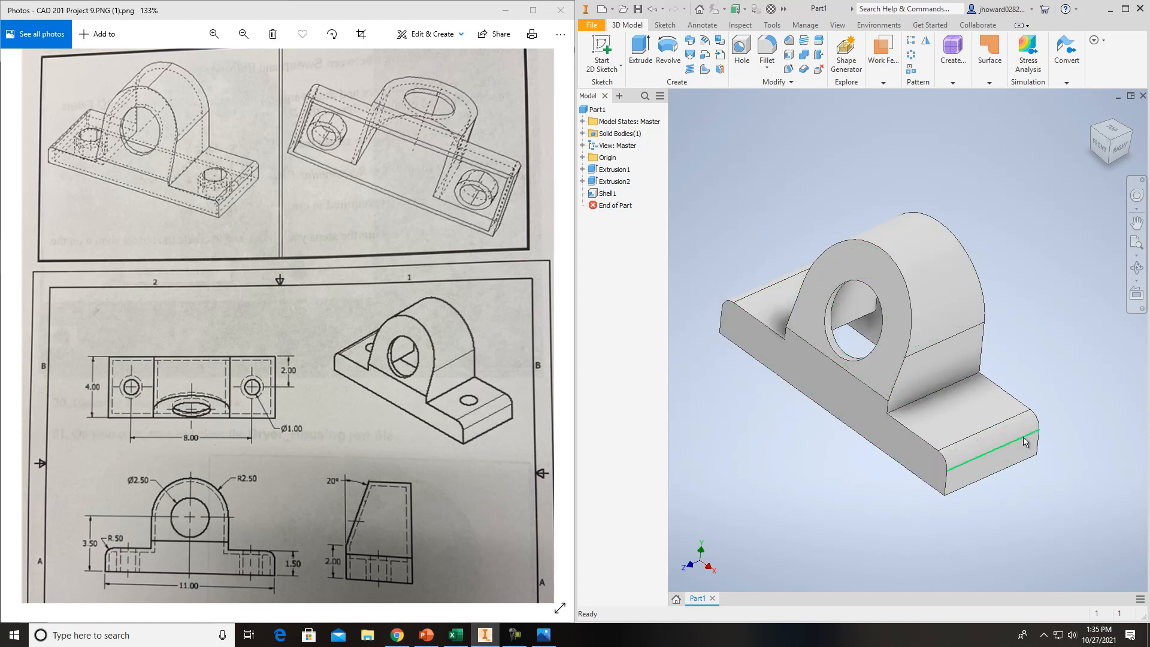
Step: Start a sketch on the base's top face and draw a 1 in diameter circle on the base's left flange
click(974, 421)
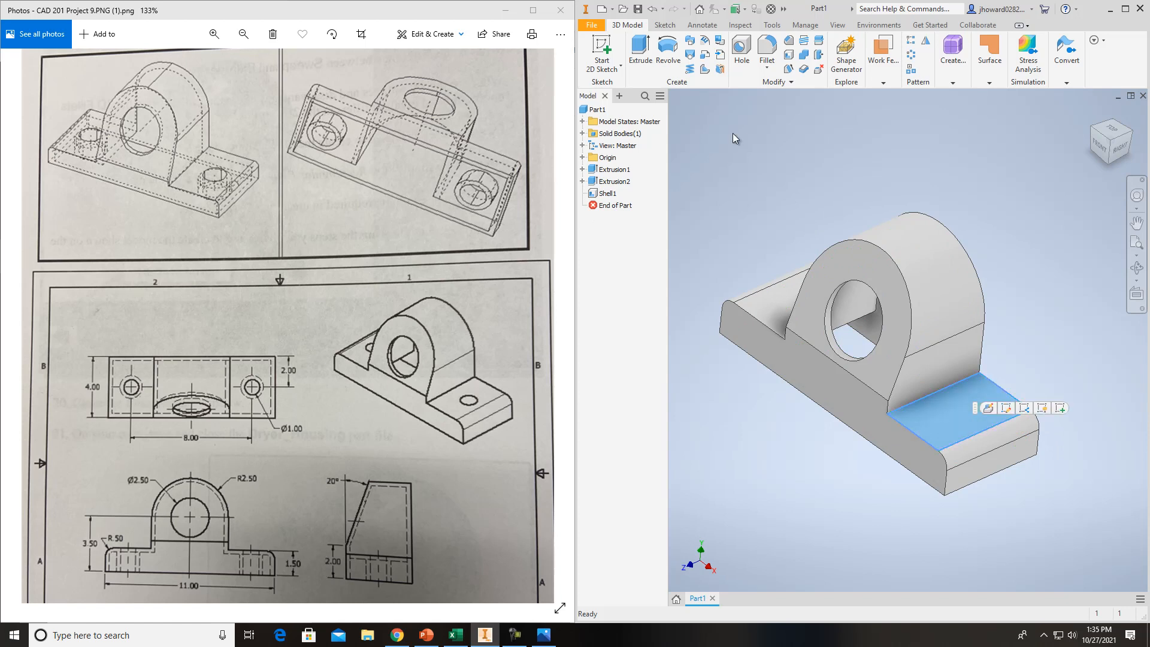
click(601, 49)
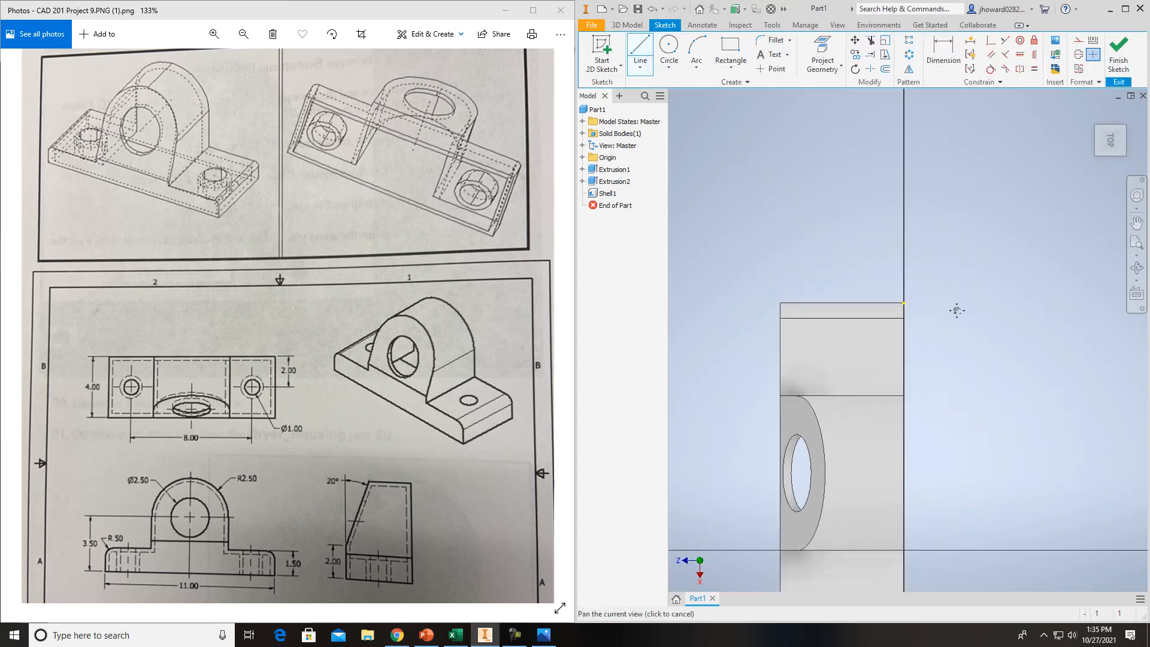
click(670, 49)
click(812, 226)
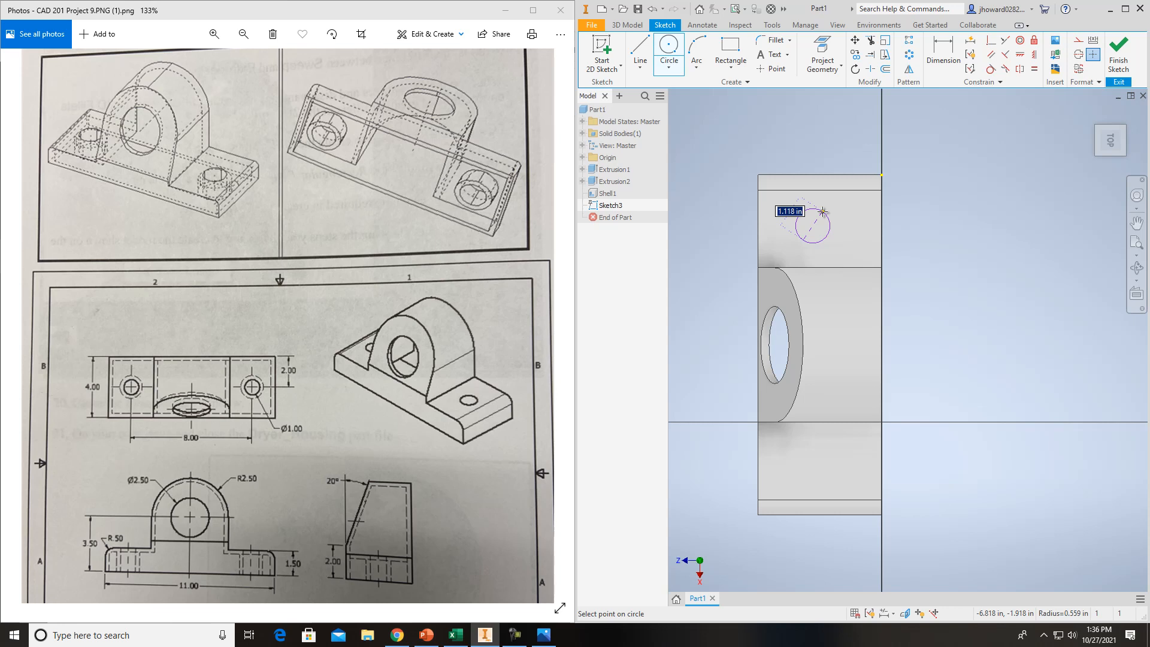
text(1)
key(Return)
key(Escape)
Step: Try to dimension the circle's rim 2 in from the base's back edge, and delete that dimension
click(943, 54)
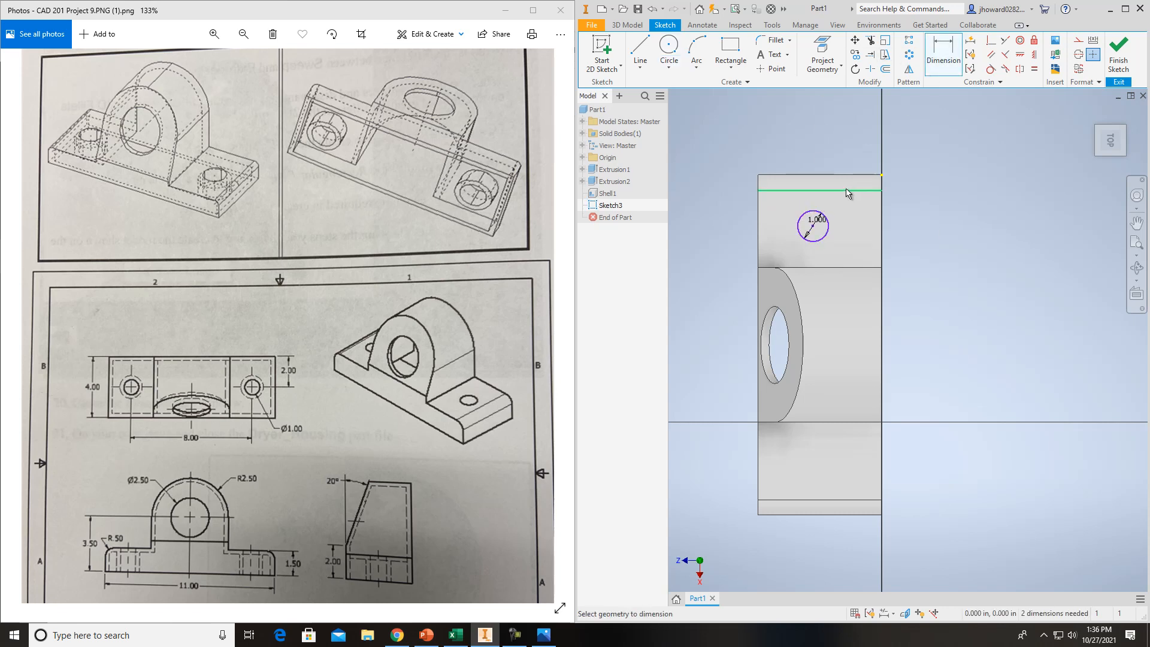
click(881, 223)
click(814, 227)
click(851, 134)
text(2)
key(Return)
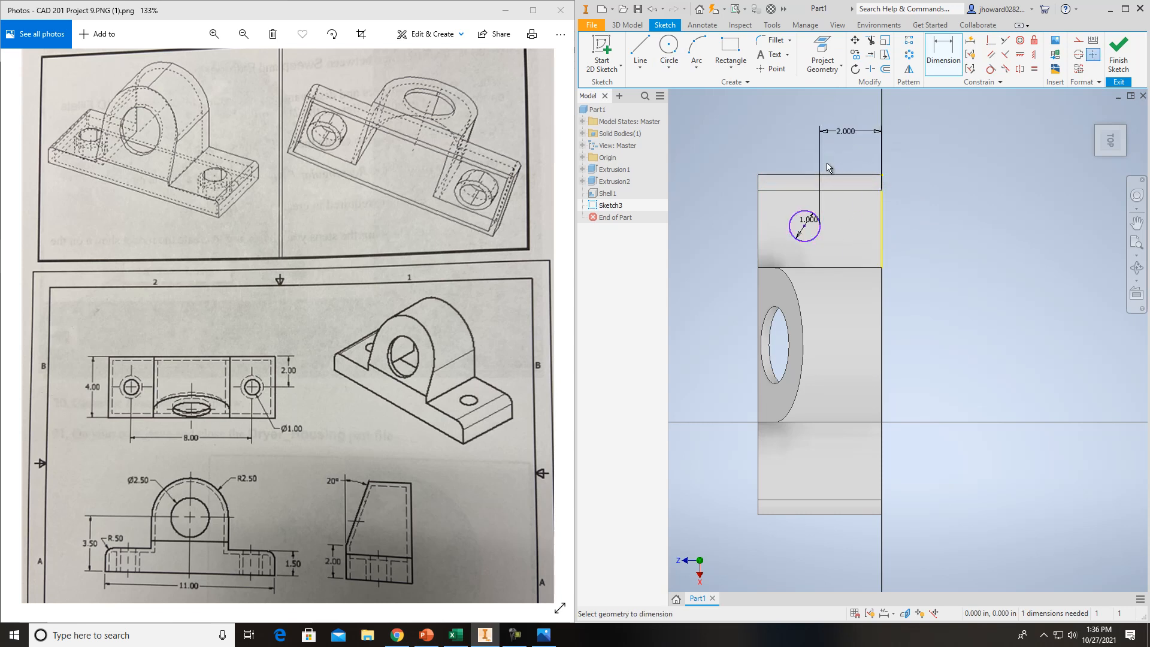
click(821, 159)
key(Escape)
key(Escape)
click(851, 134)
key(Delete)
Step: Dimension the circle's center 2 in from the base's back edge
click(938, 49)
click(882, 223)
click(804, 226)
click(838, 120)
text(2.5000000)
key(Return)
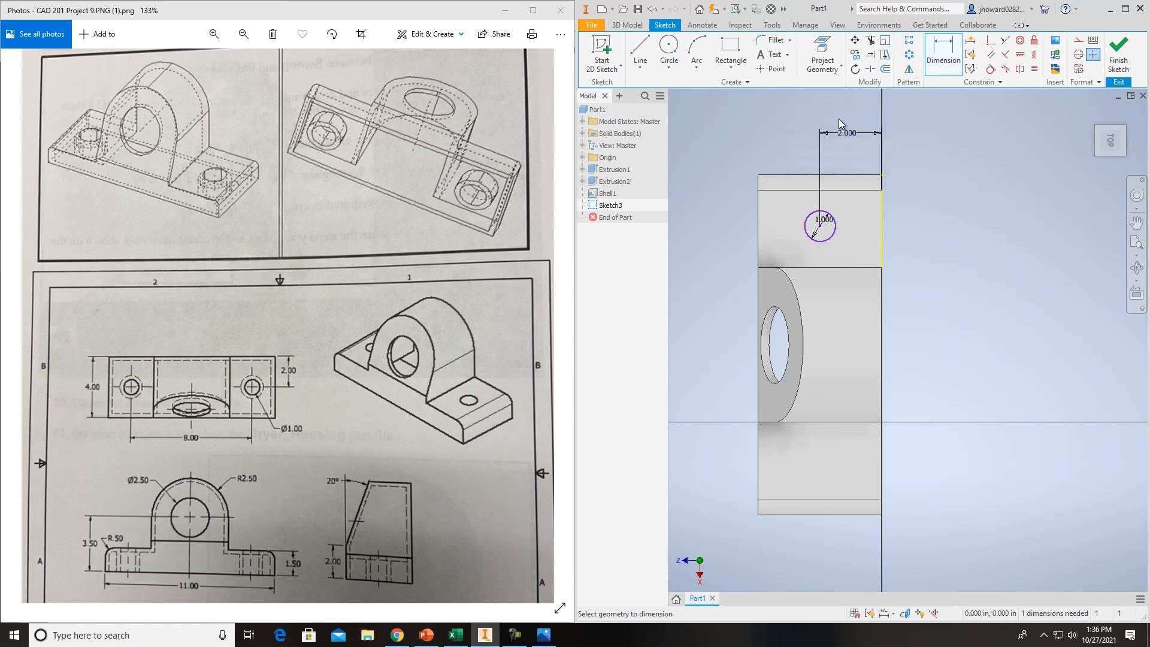
key(Escape)
Step: Draw a second 1 in diameter circle on the opposite flange, in line with the first circle
click(937, 54)
key(c)
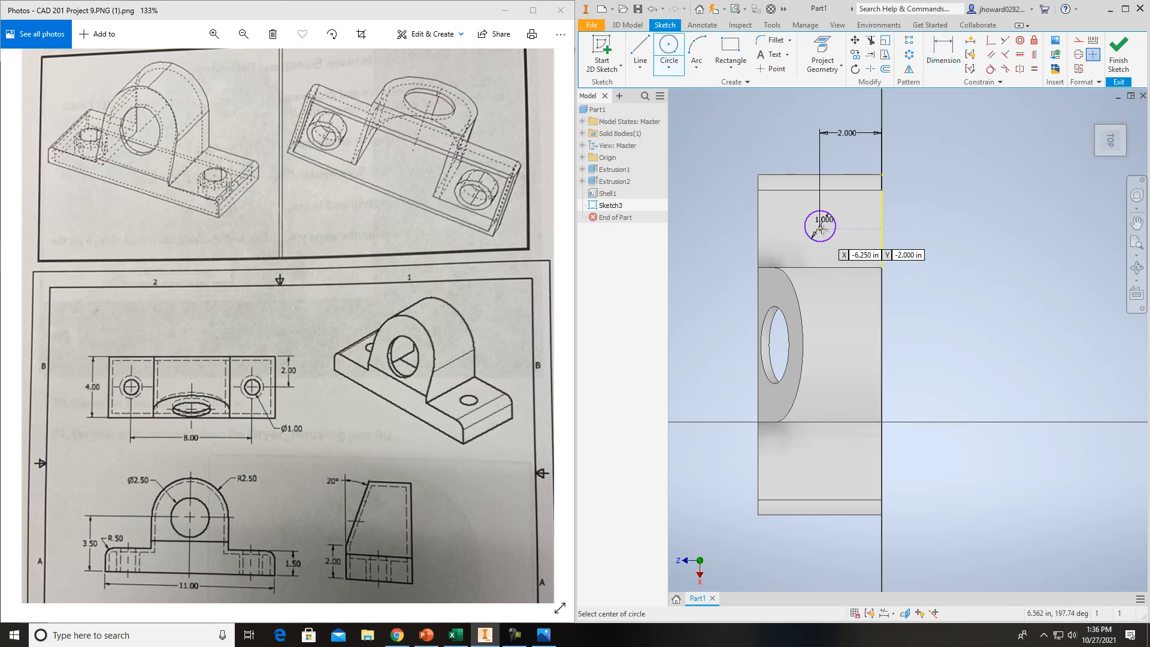
click(820, 467)
text(1)
key(Return)
key(Escape)
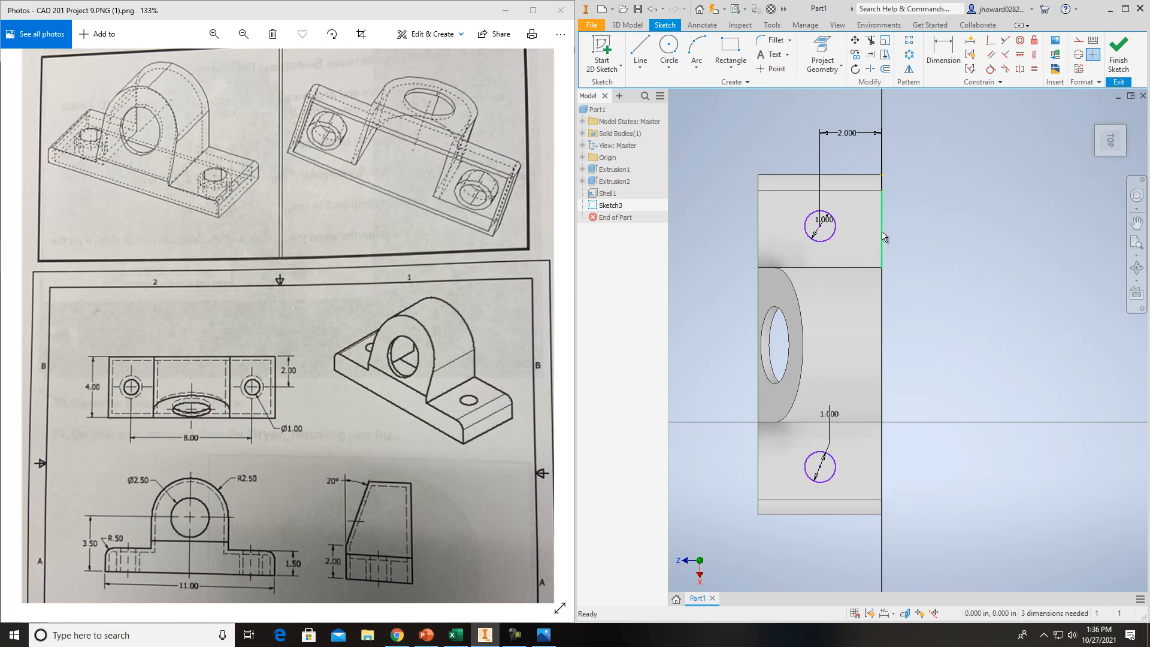
Step: Set the center distance between the two circles to 8 in
click(944, 52)
click(834, 467)
click(928, 393)
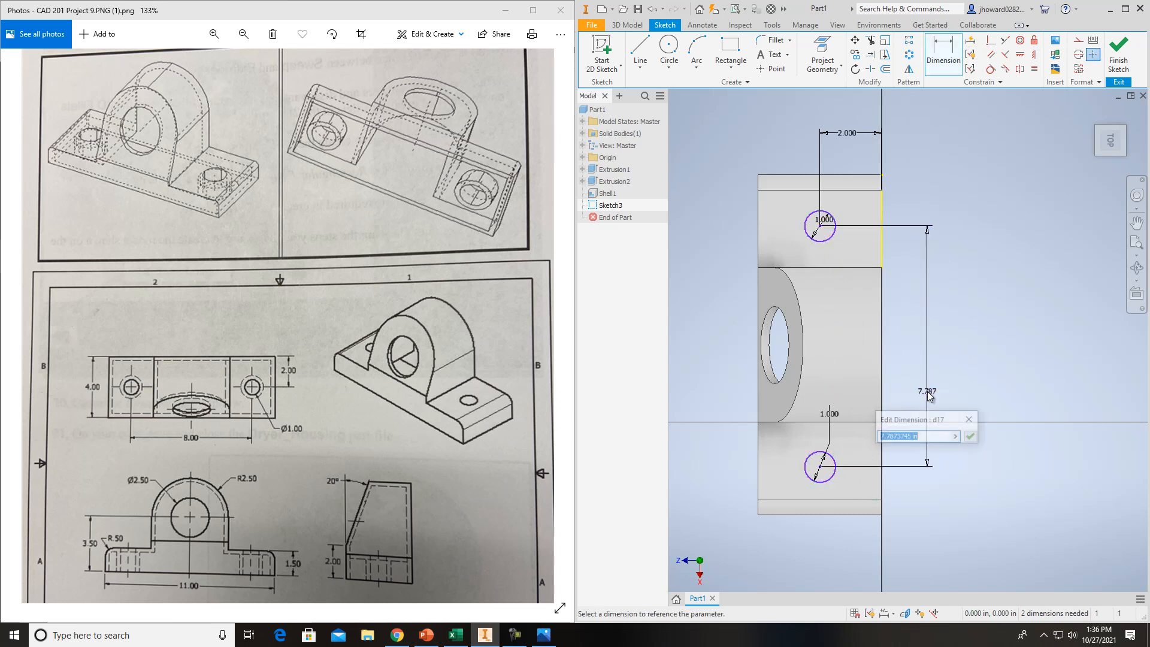
text(8)
key(Return)
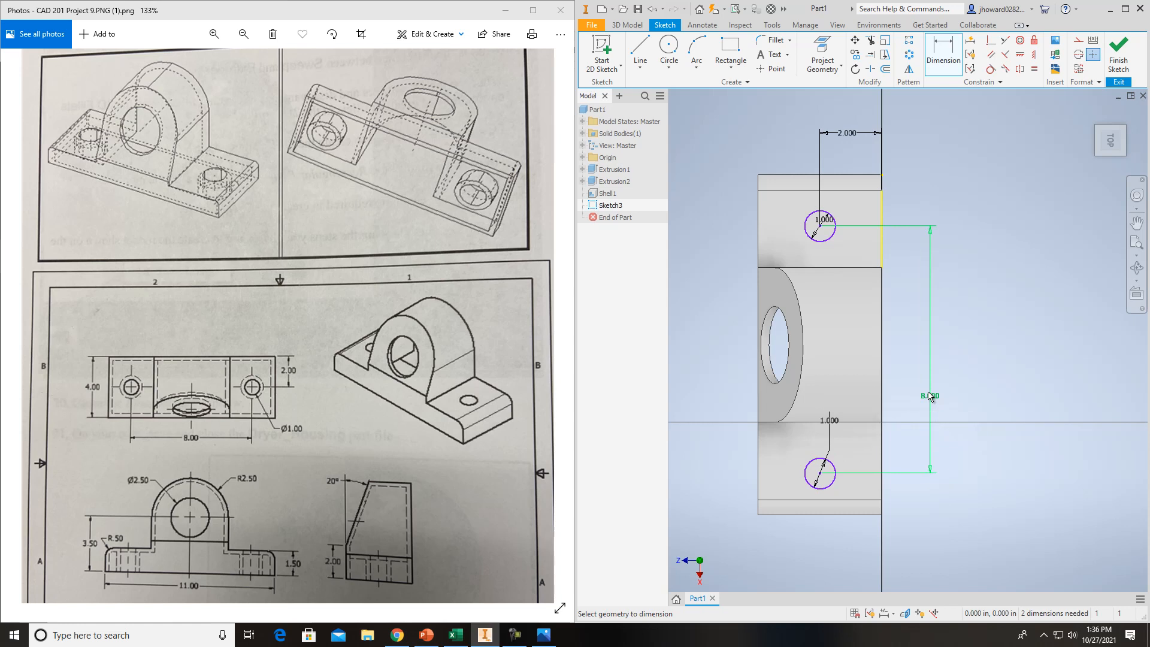
key(Escape)
Step: Dimension the first circle's center 1.5 in from the base's nearest end edge
click(955, 50)
click(837, 231)
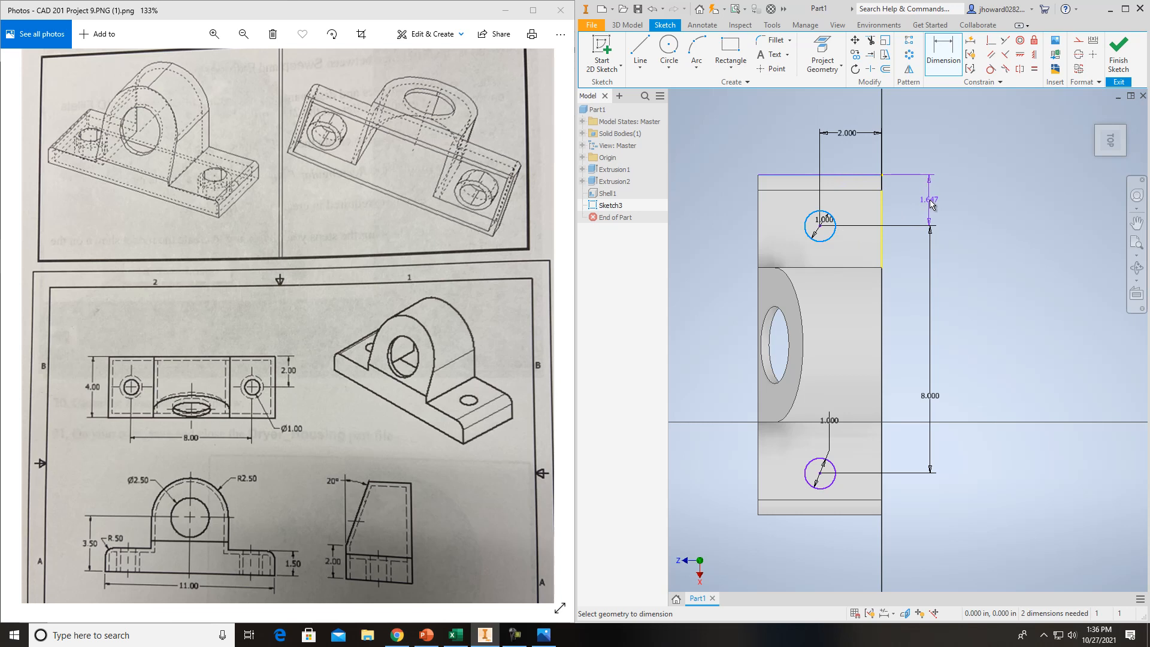
click(929, 203)
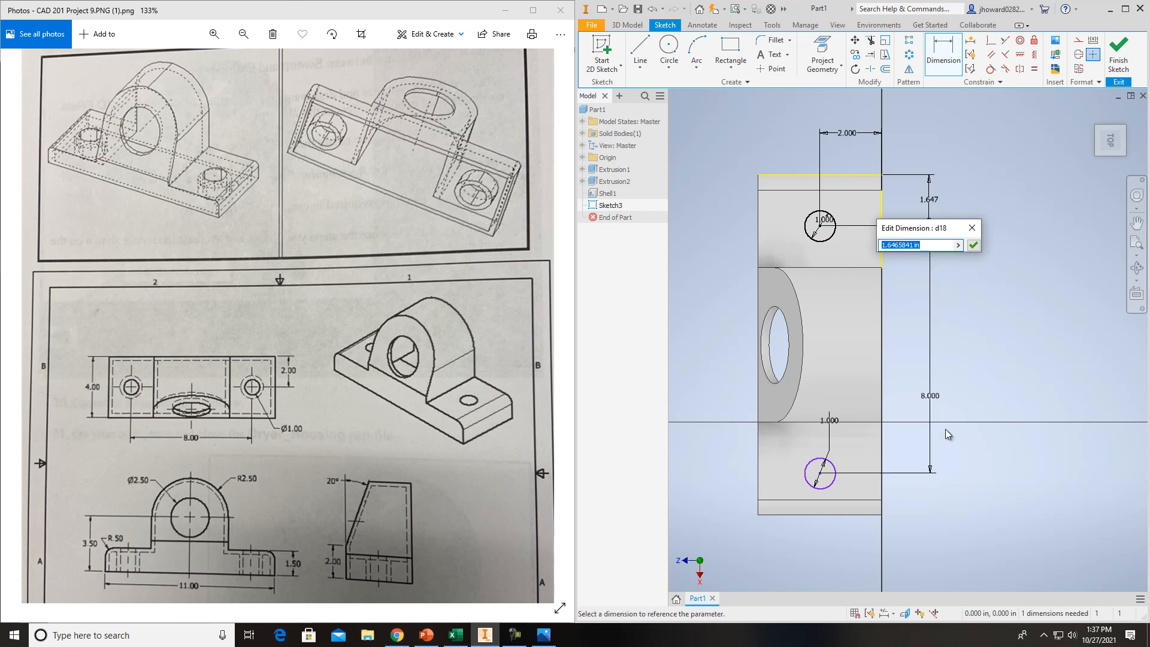
text(11)
key(BackSpace)
key(BackSpace)
key(Return)
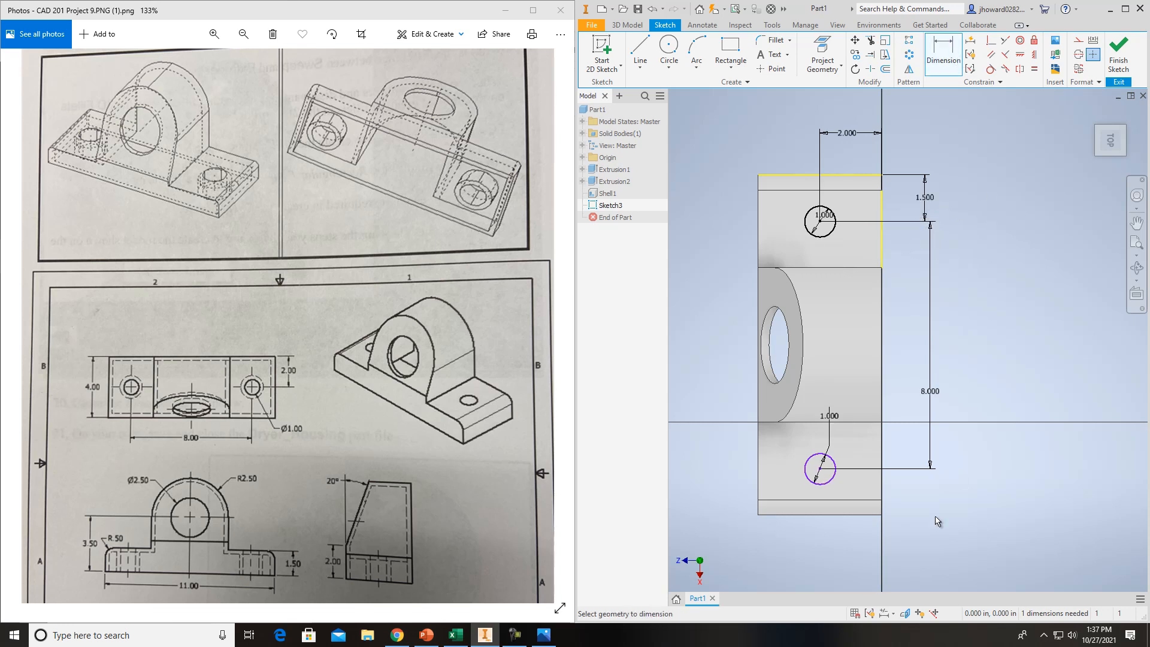
click(864, 516)
click(835, 477)
click(921, 485)
key(Escape)
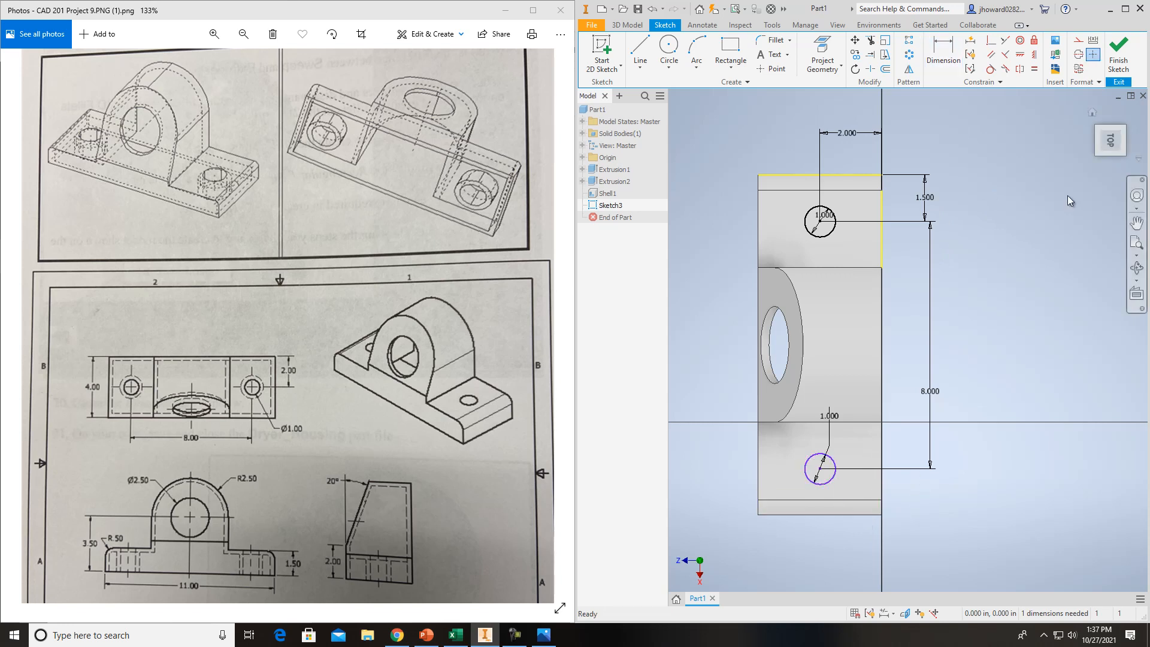
Step: Finish the sketch and extrude both circles downward as a cut through all of the base
click(1118, 50)
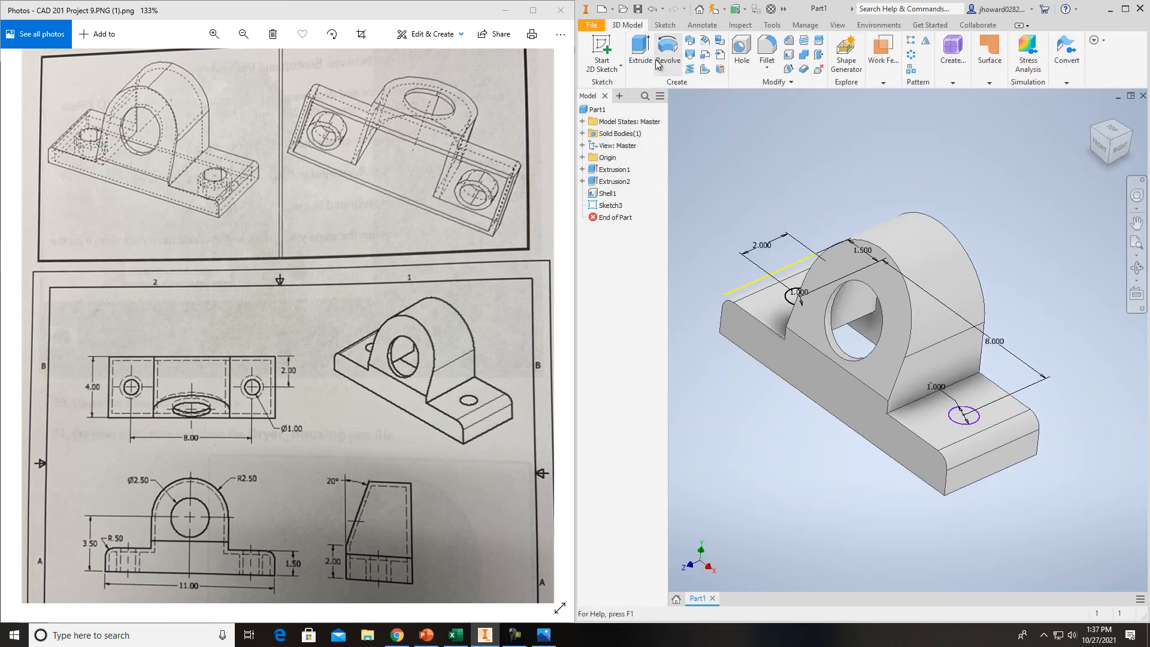
click(652, 53)
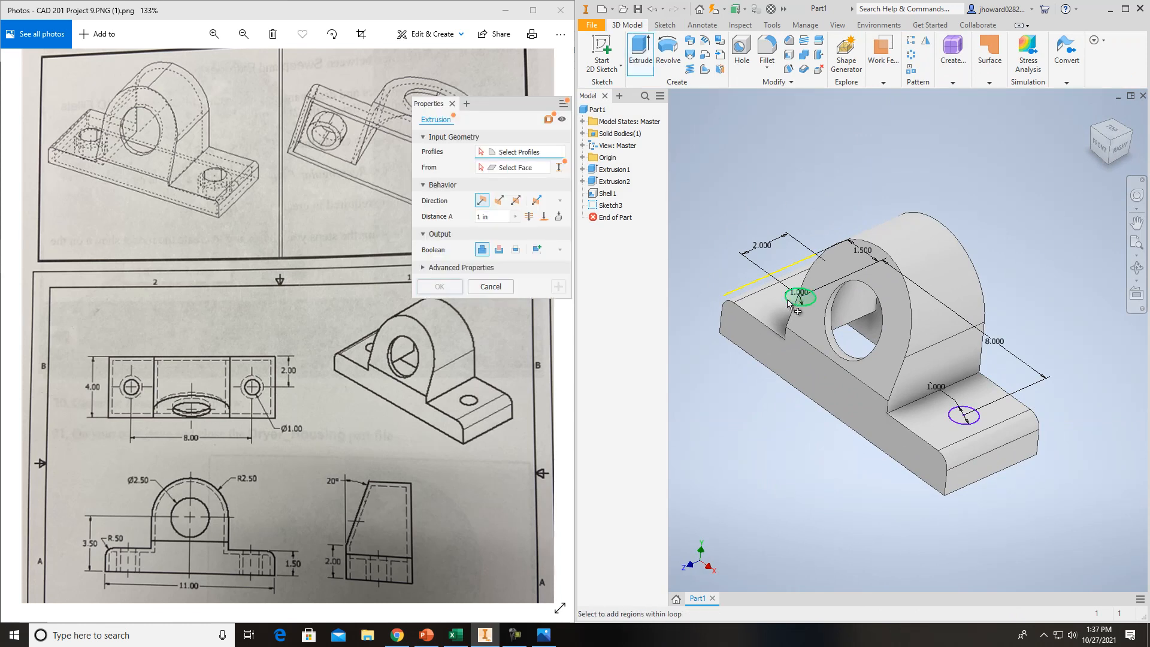
click(794, 297)
click(958, 414)
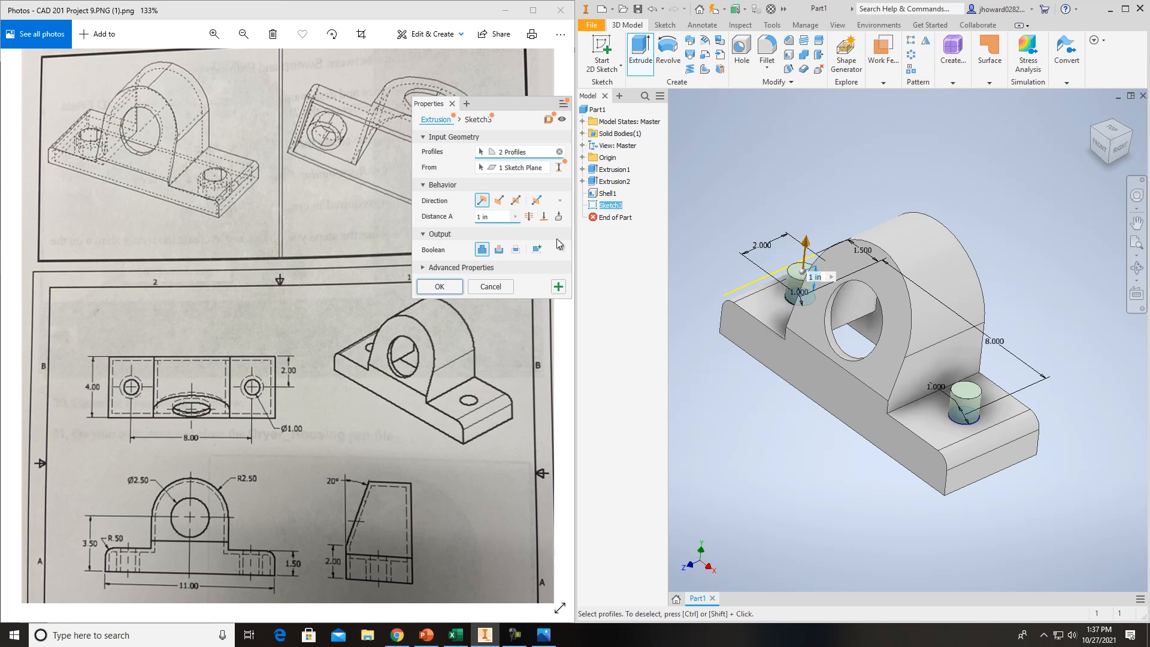
click(500, 249)
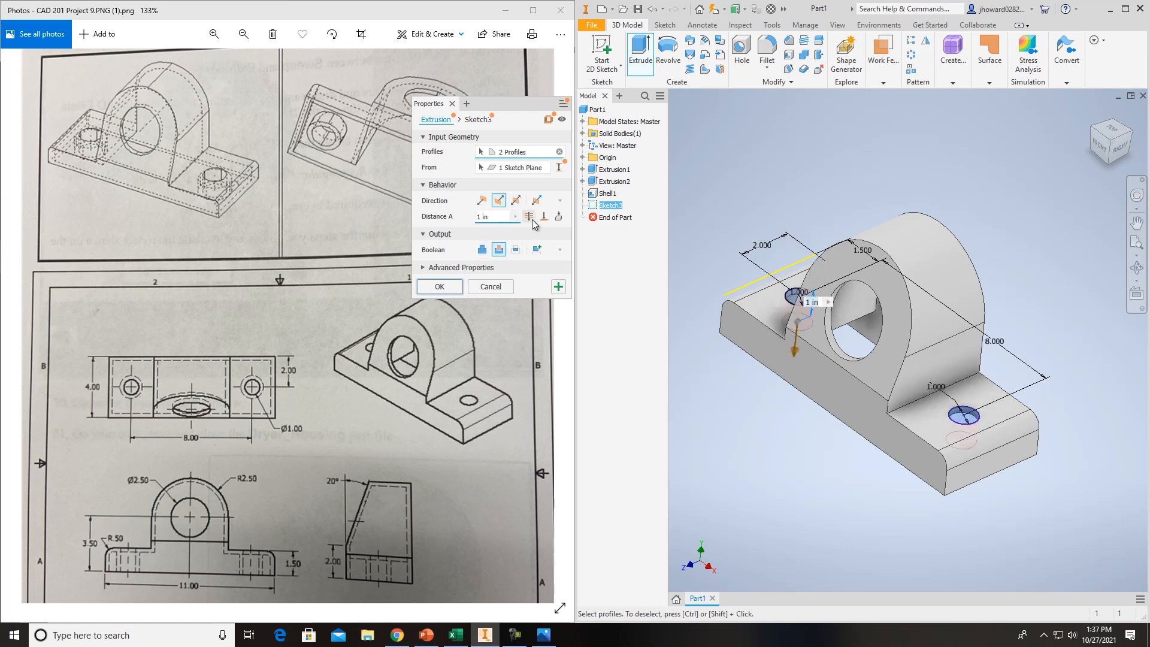
click(529, 217)
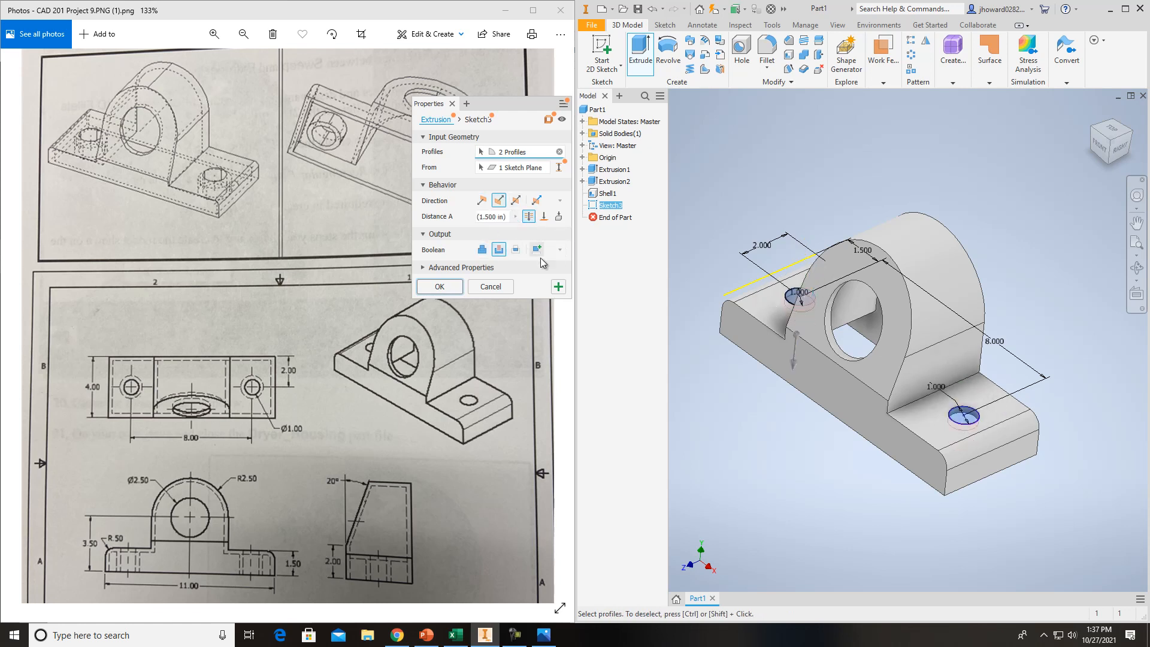
click(439, 287)
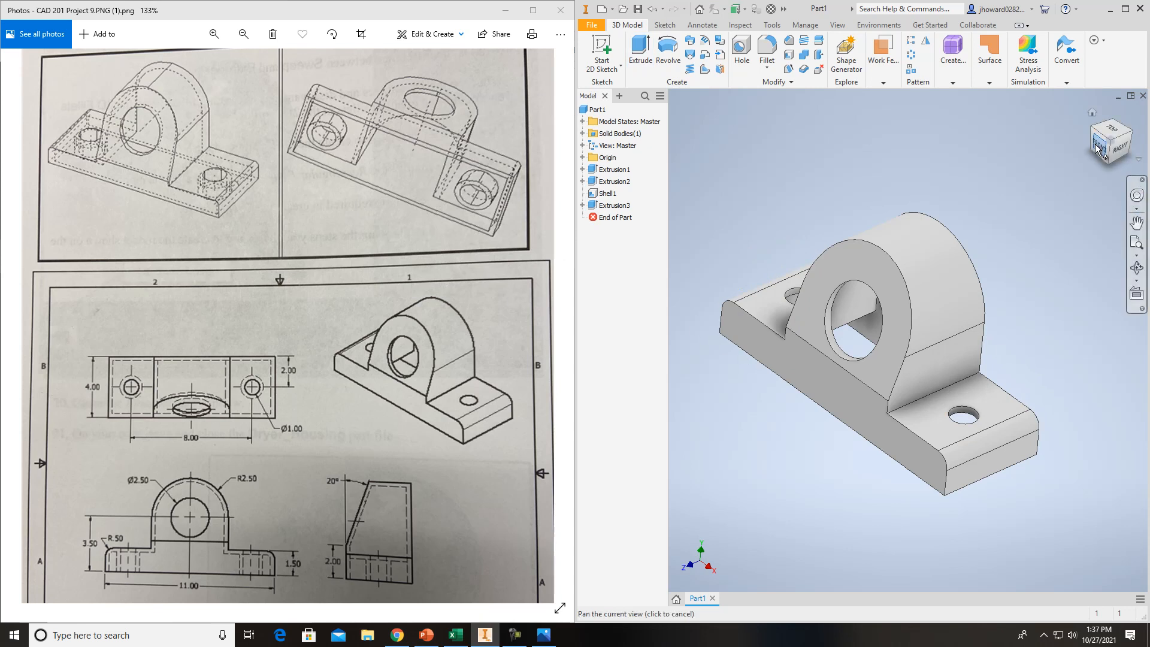
Step: Reopen the shell feature's settings and accept them without changes
mouse_move(1109, 145)
mouse_down()
mouse_move(1123, 159)
mouse_move(1113, 149)
mouse_up()
double_click(609, 197)
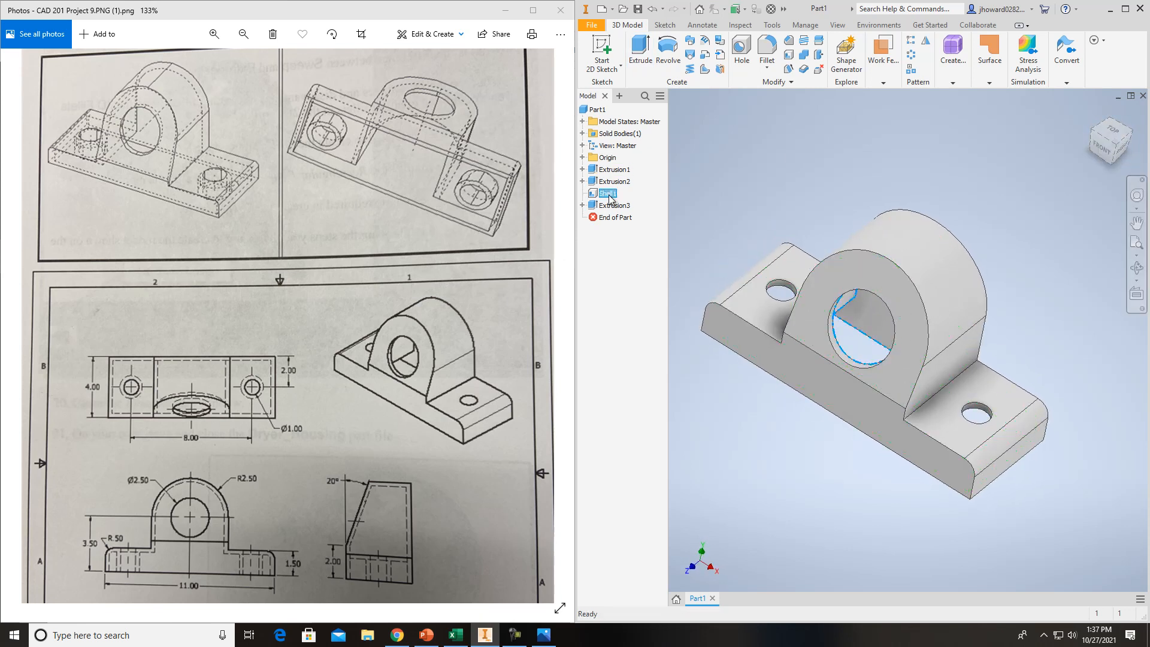
drag(774, 101, 730, 61)
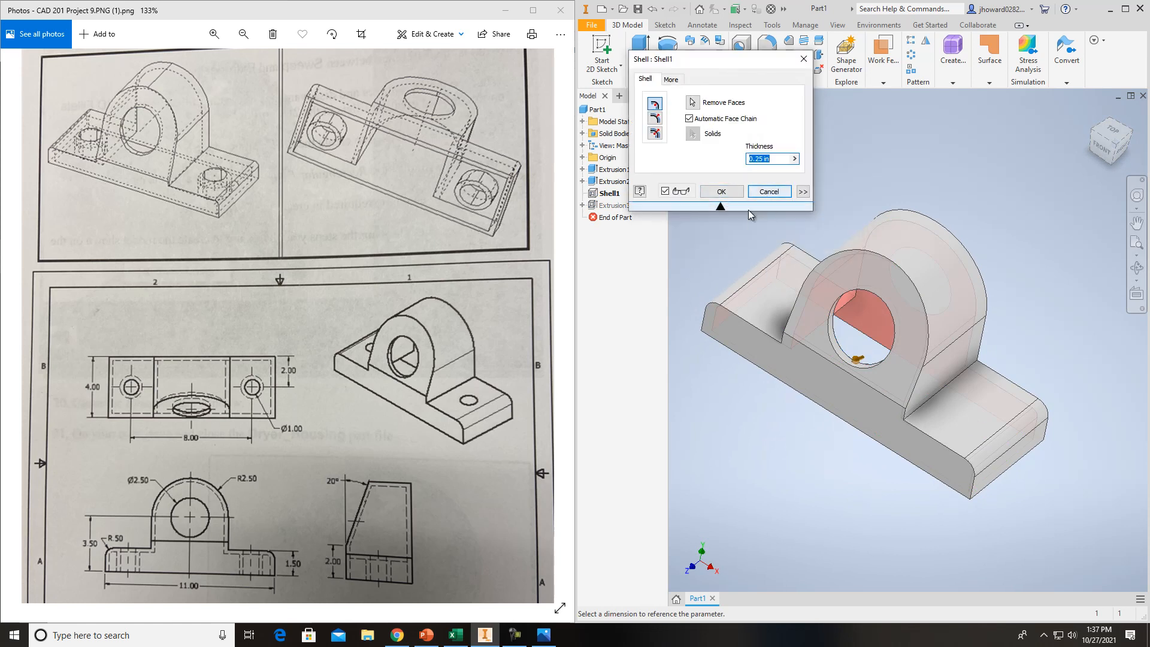
click(721, 192)
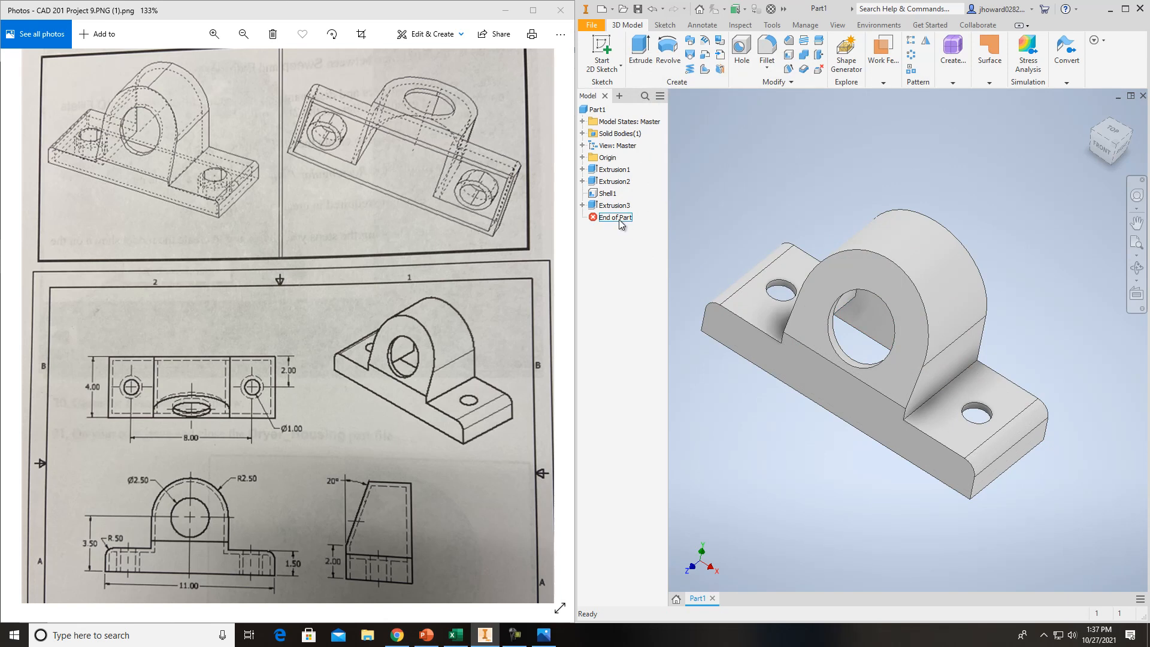
Step: Move the mounting-hole extrusion before the shell in the feature order, and inspect the hollow underside
drag(607, 211, 610, 194)
mouse_move(1103, 147)
mouse_down()
mouse_move(1117, 100)
mouse_move(1121, 546)
mouse_move(1124, 516)
mouse_up()
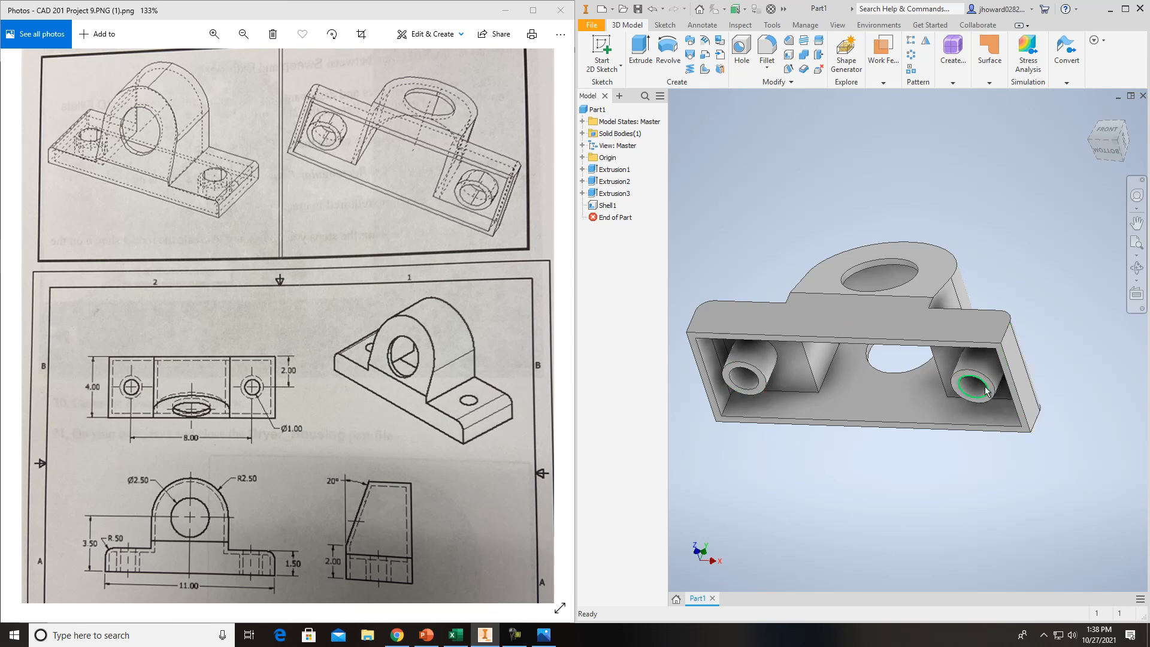
mouse_move(1104, 136)
mouse_down()
mouse_move(1086, 171)
mouse_move(1013, 221)
mouse_move(986, 169)
mouse_up()
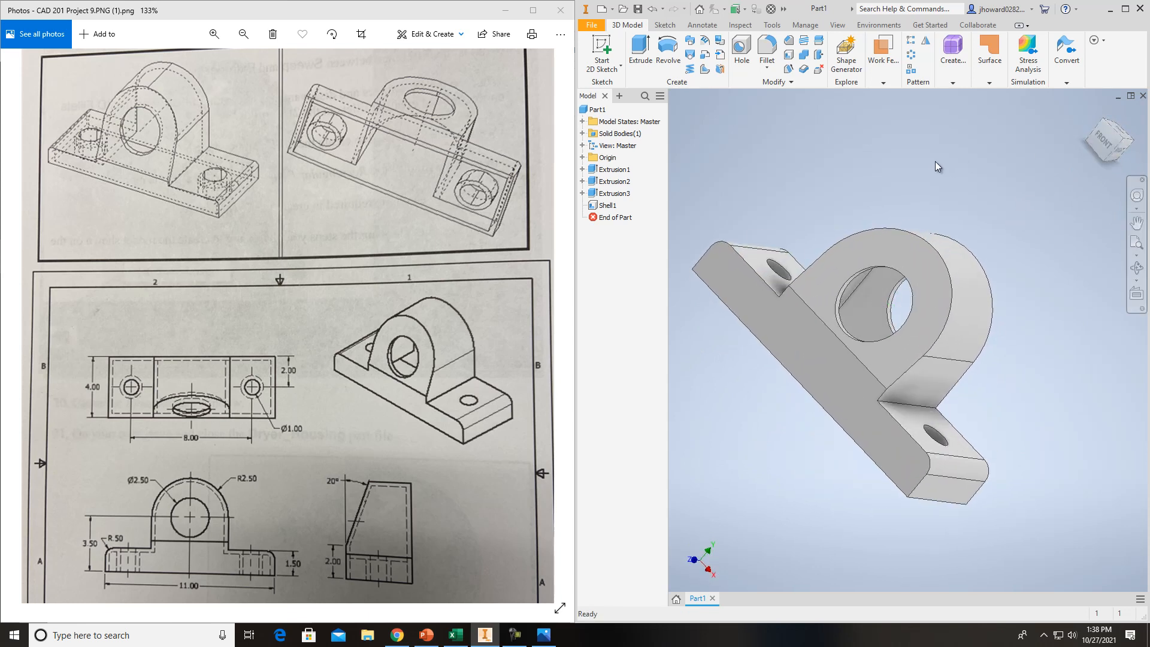